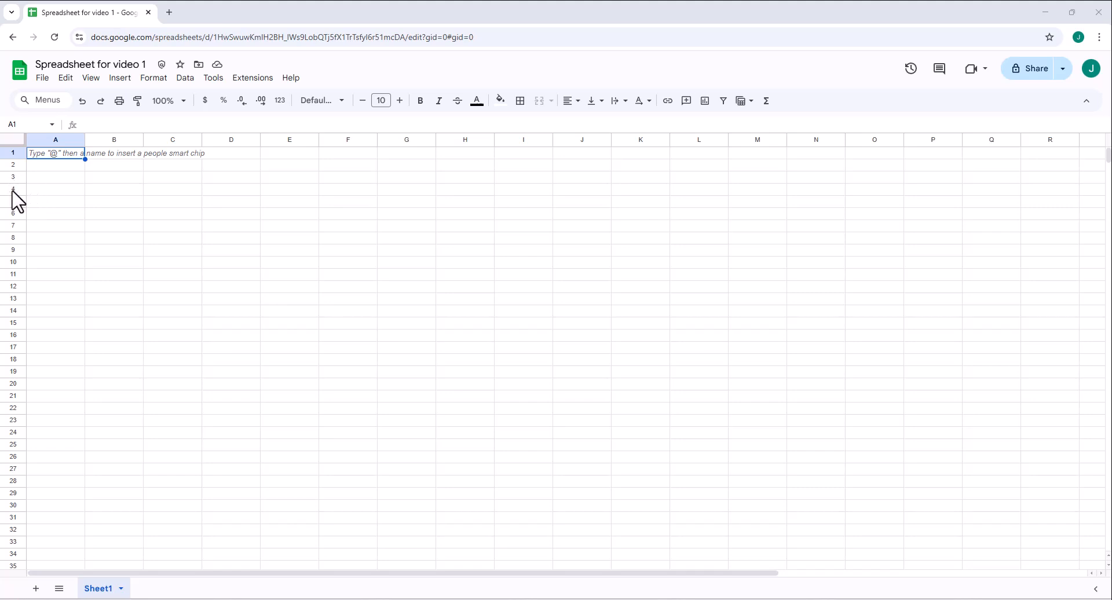
Step: Select the whole of row 4, the whole of column C, and the single cell C7
click(12, 190)
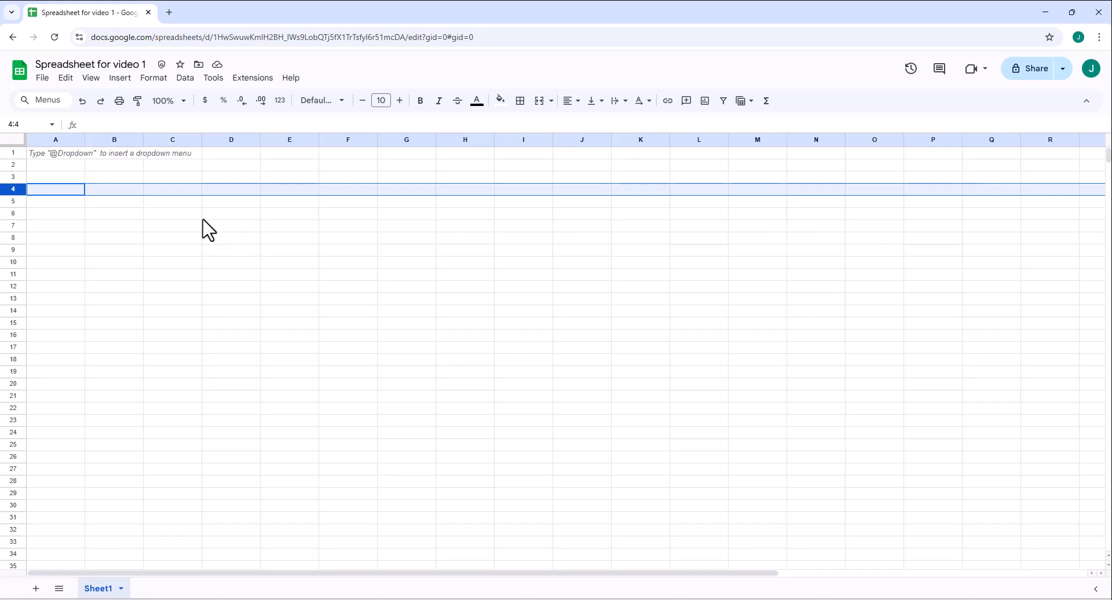
click(162, 140)
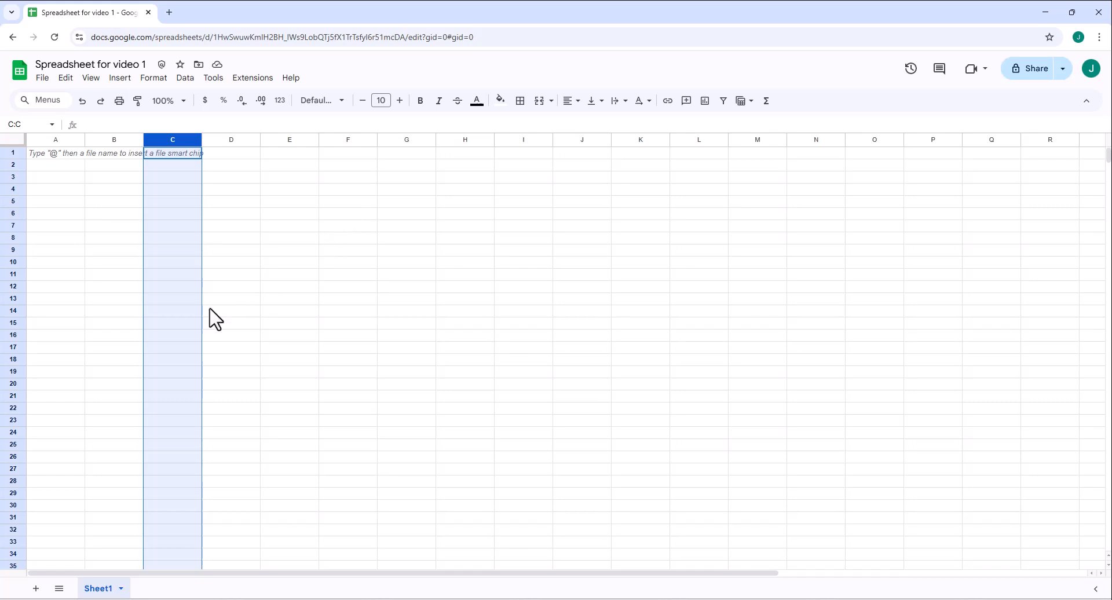
click(162, 230)
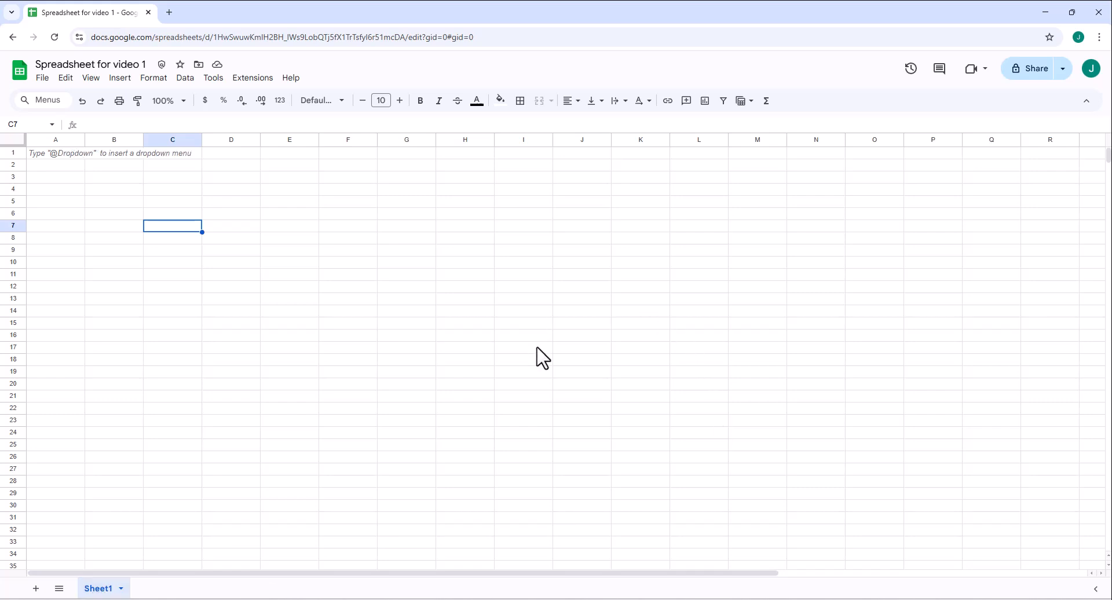
Step: Add a second sheet to the spreadsheet and switch between the two sheets, ending on Sheet1
click(35, 590)
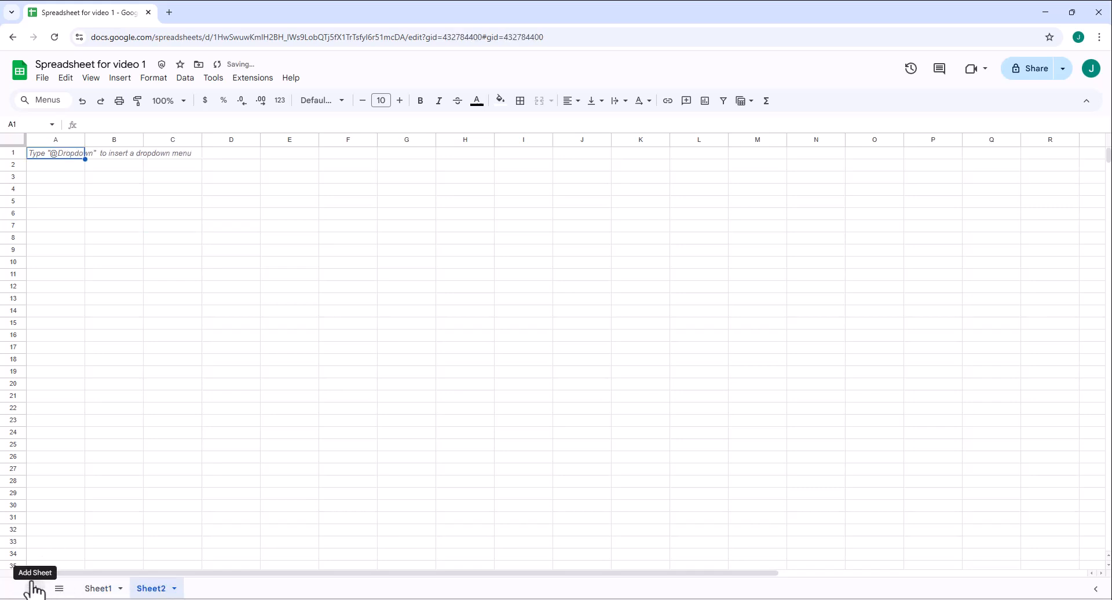
click(96, 590)
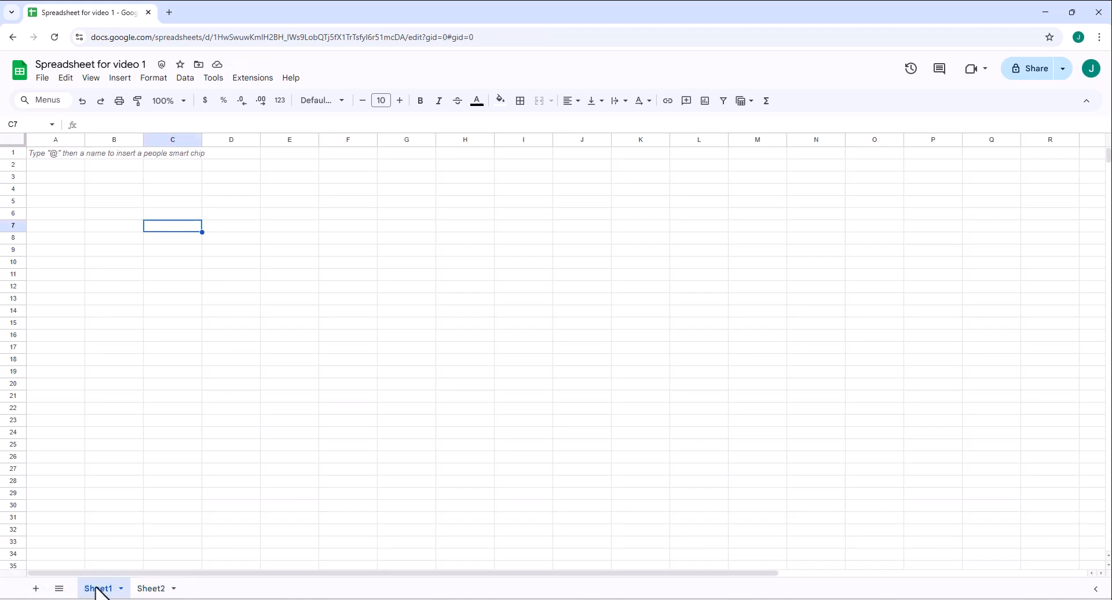
click(145, 589)
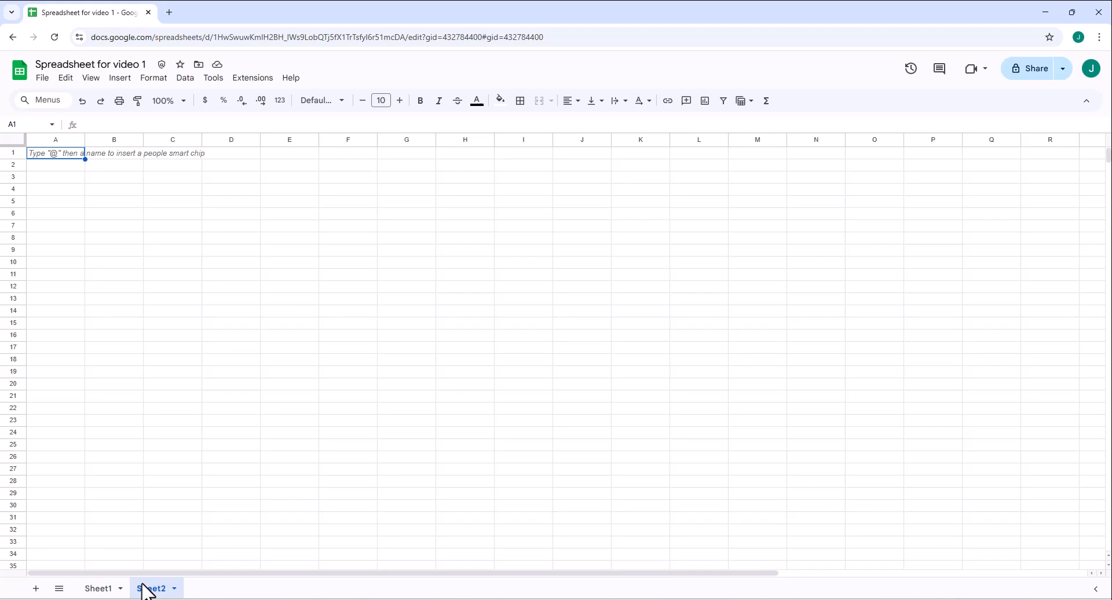
click(97, 591)
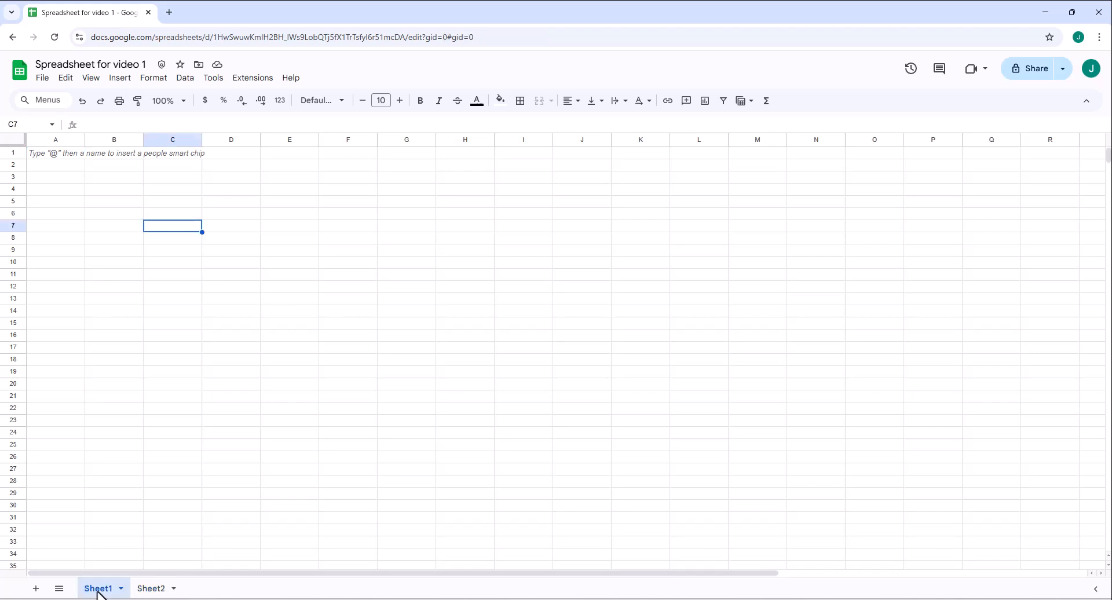
Step: Enter "Something in" in cell A1 of Sheet1 and compare that sheet with Sheet2
click(64, 154)
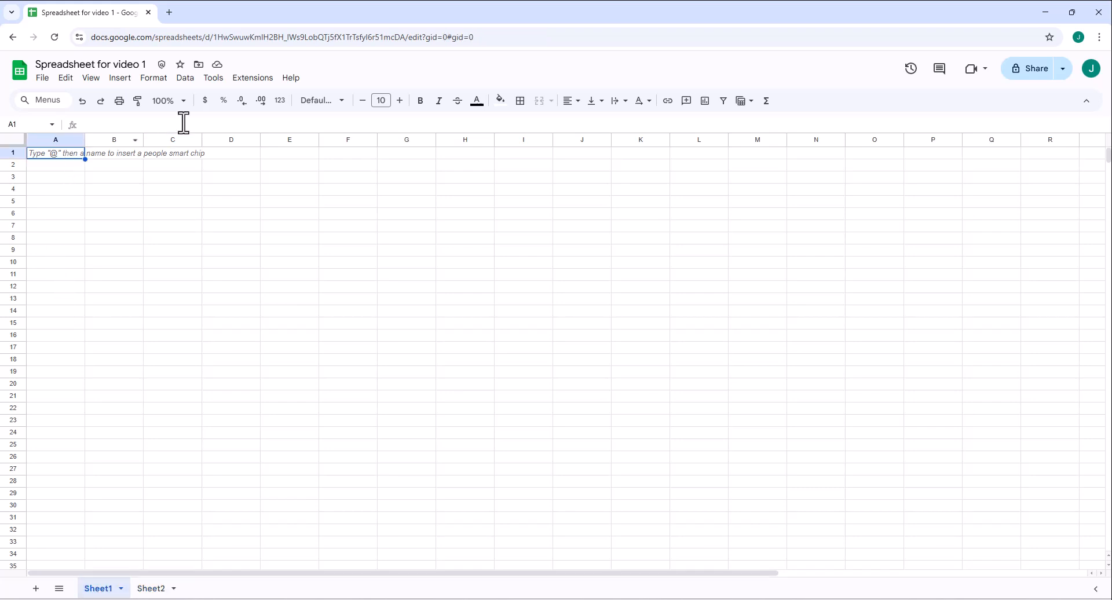
text(Something in)
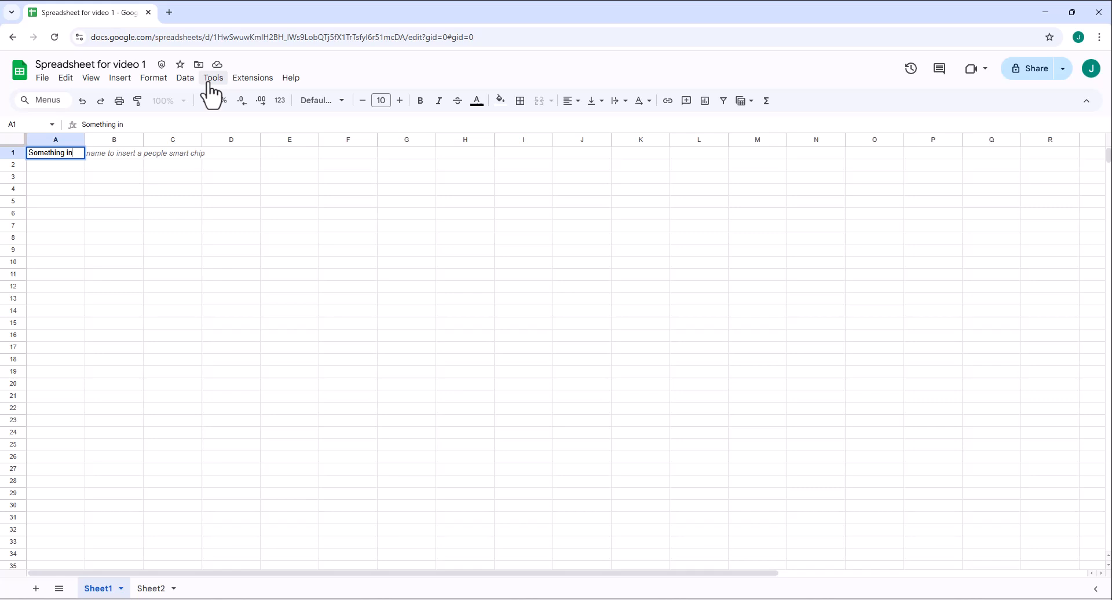
click(157, 213)
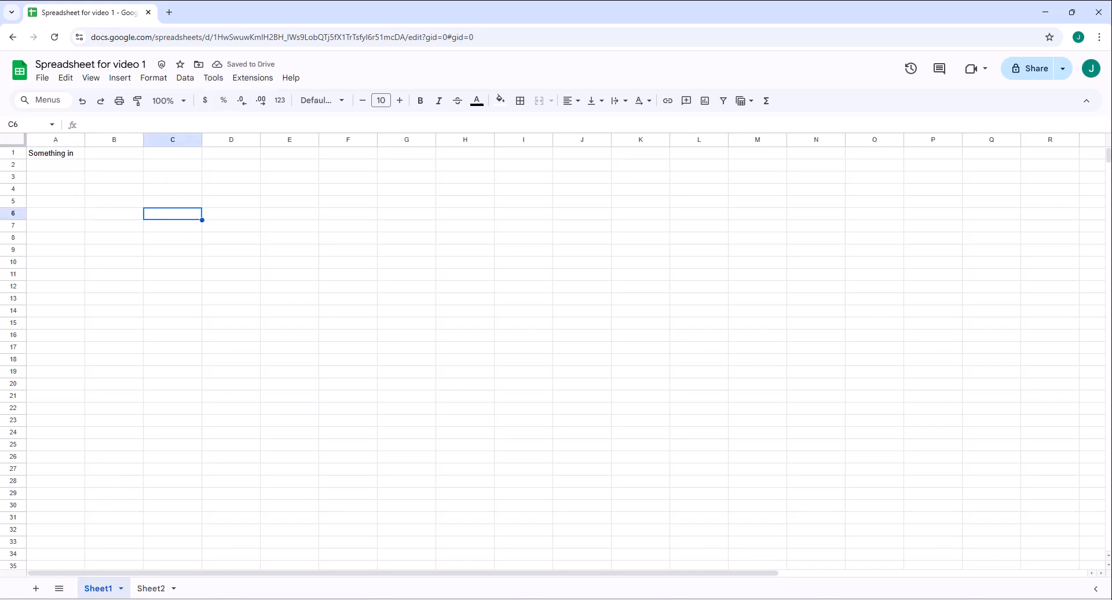
click(160, 591)
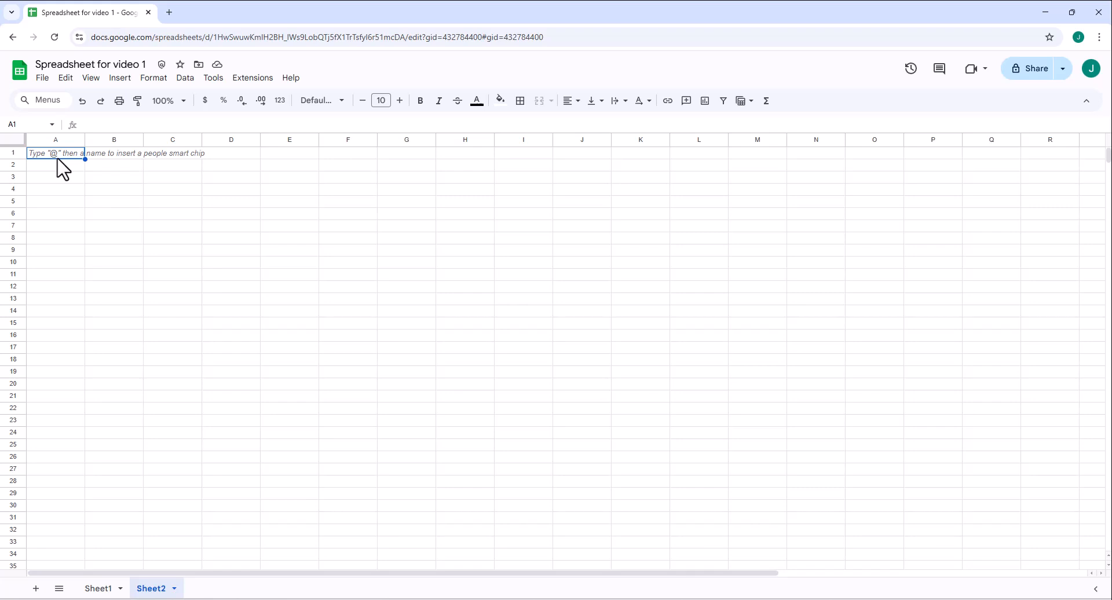
click(95, 590)
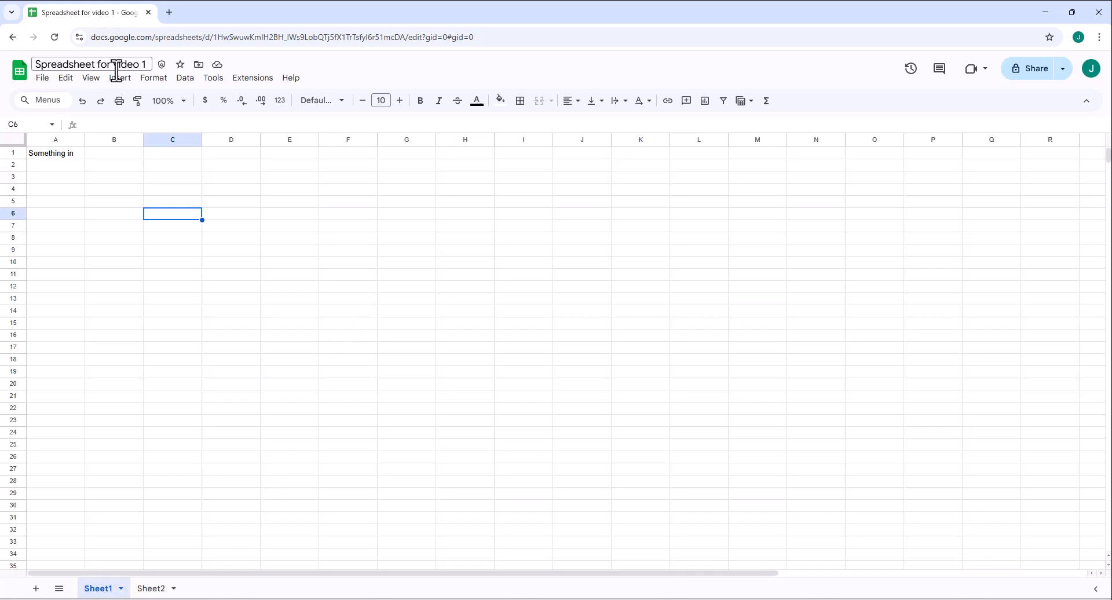
Step: Clear the text from cell A1 on Sheet1 and select the spreadsheet's title text without renaming it
click(51, 155)
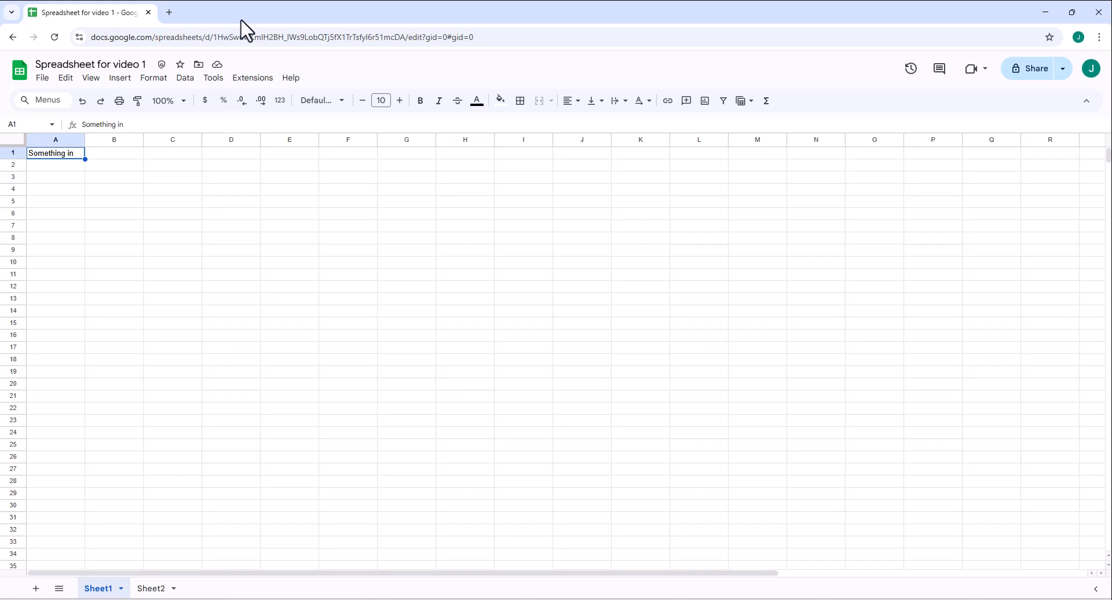
key(Delete)
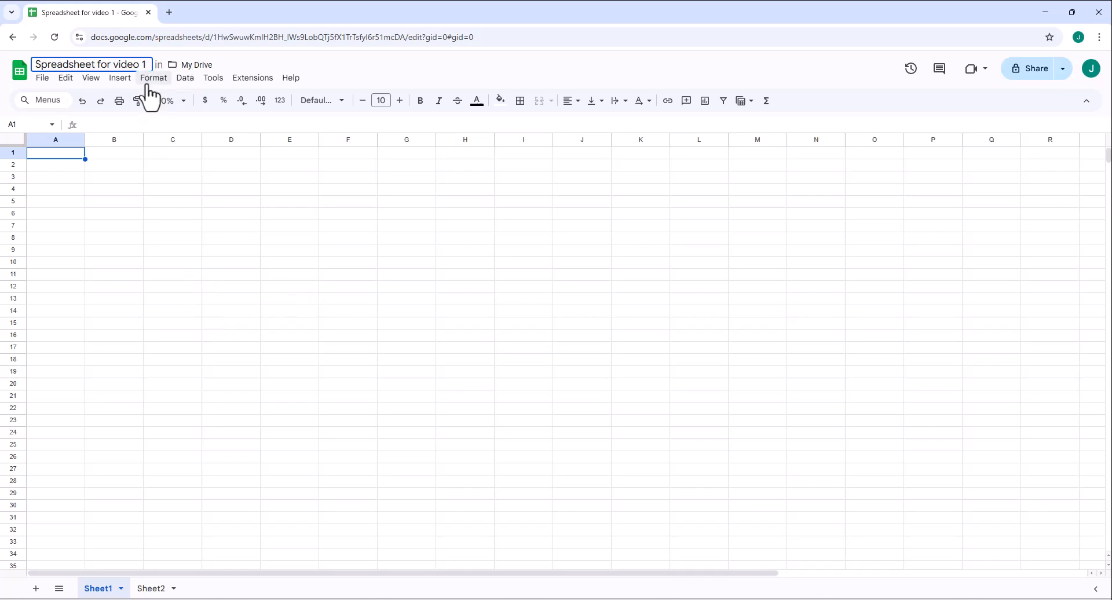
drag(146, 63, 2, 71)
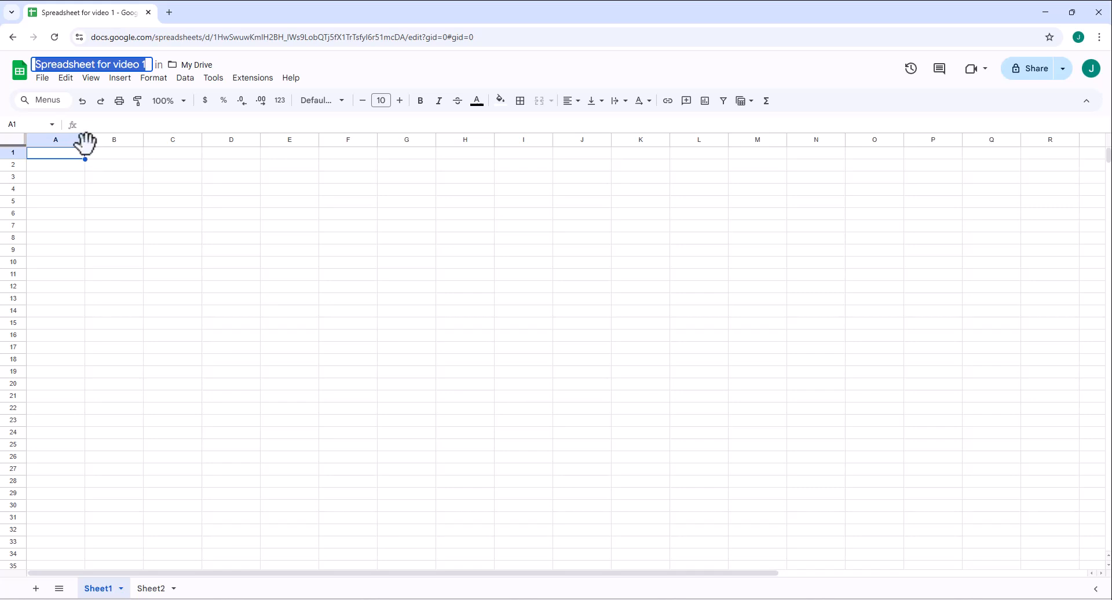
click(64, 169)
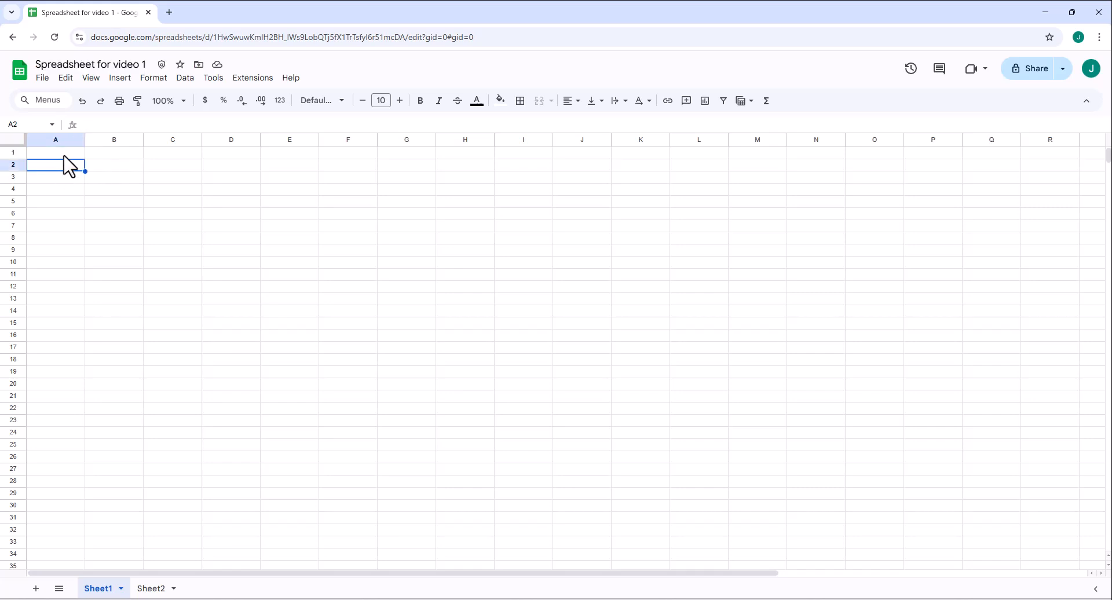
Step: Enter three people's full names in cells A1 to A3 of Sheet1, one per row
click(66, 155)
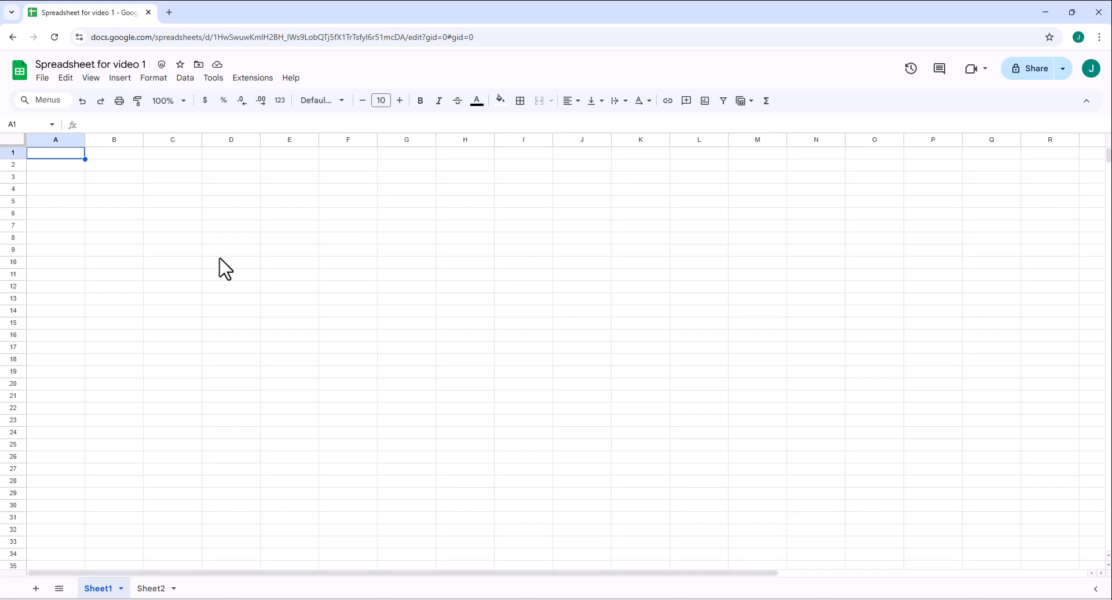
text(Sam Sm)
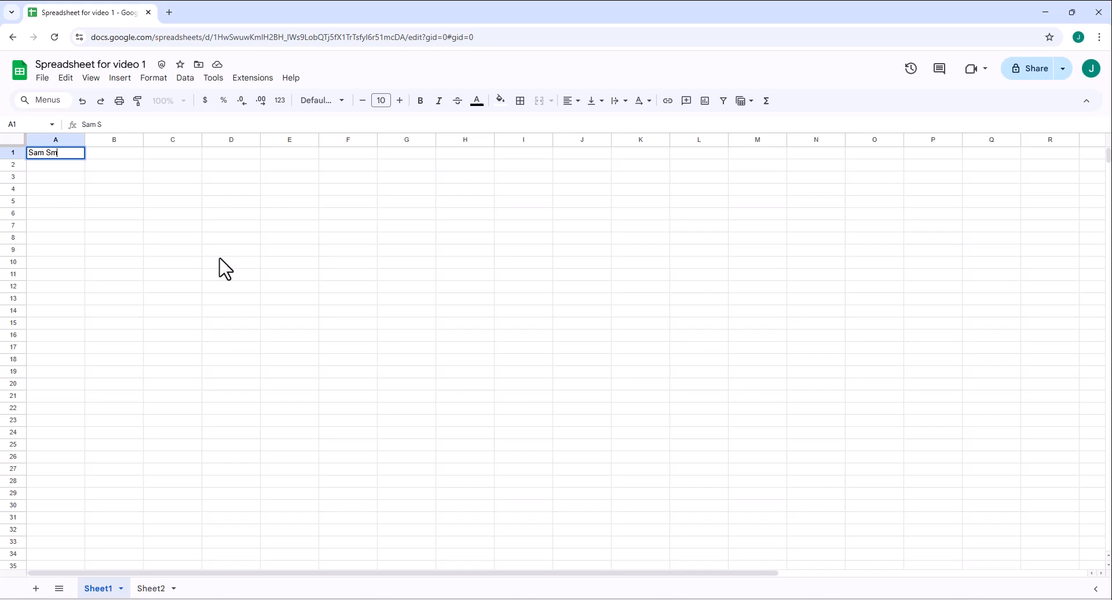
text(ith)
key(Return)
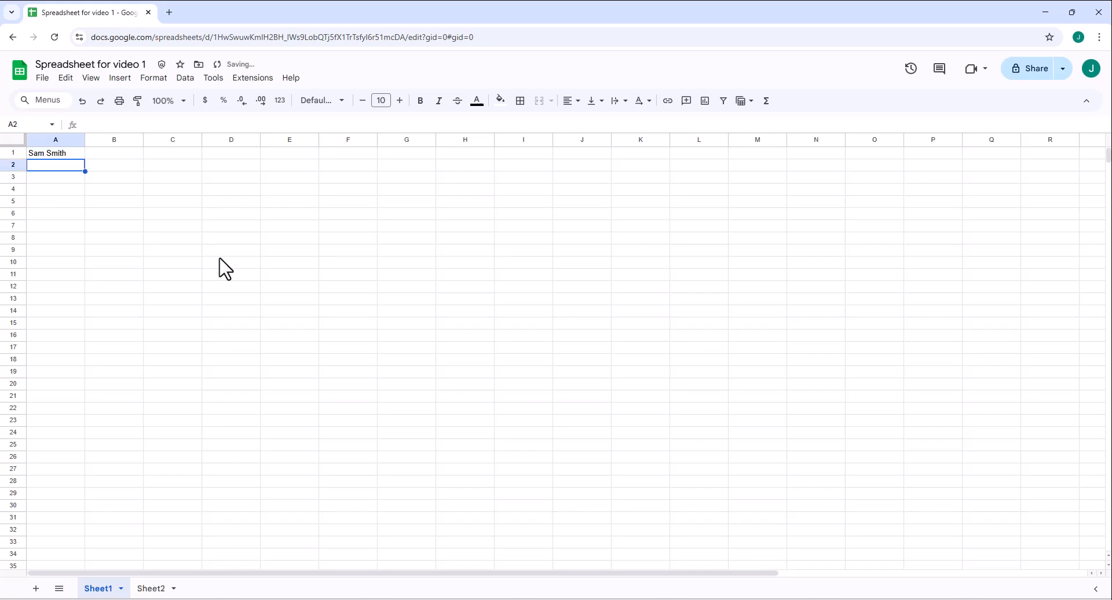
text(Mary )
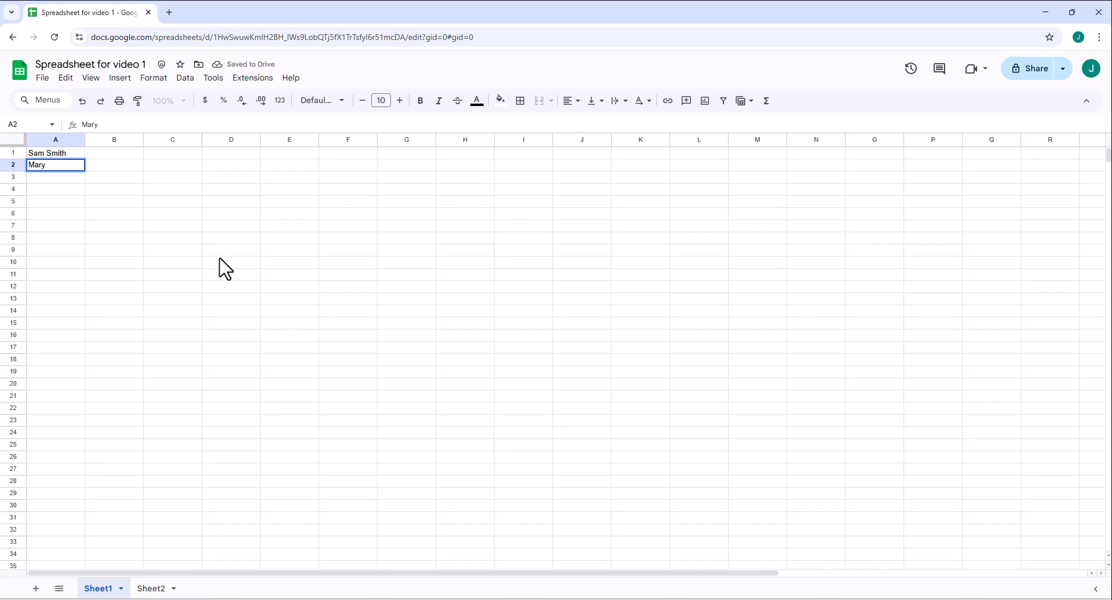
text(Conrad)
key(Return)
text(Vi)
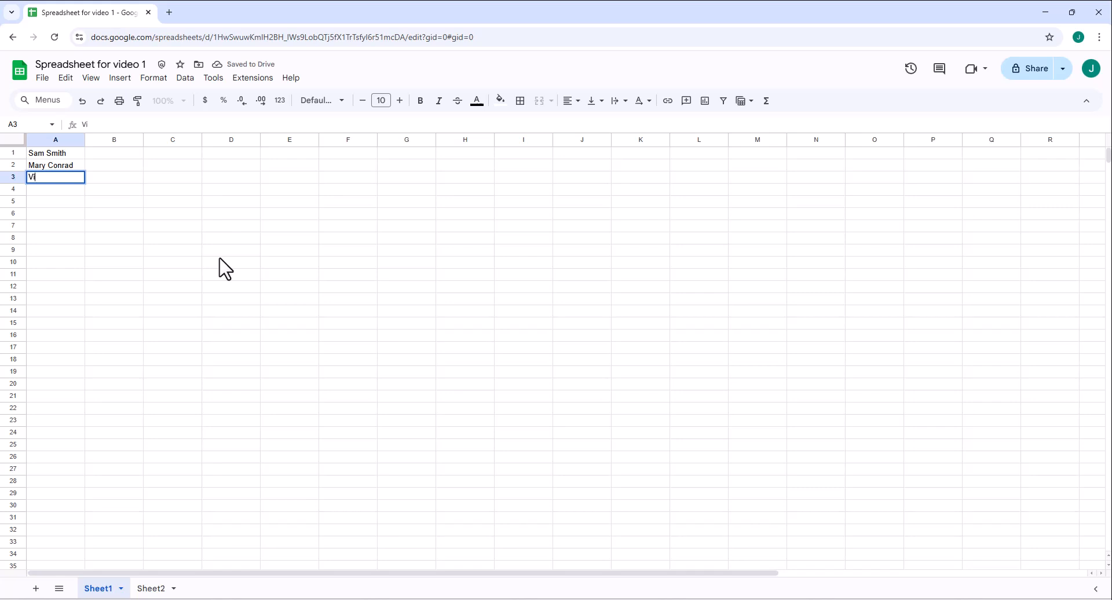
text(ctor Hugo)
key(Return)
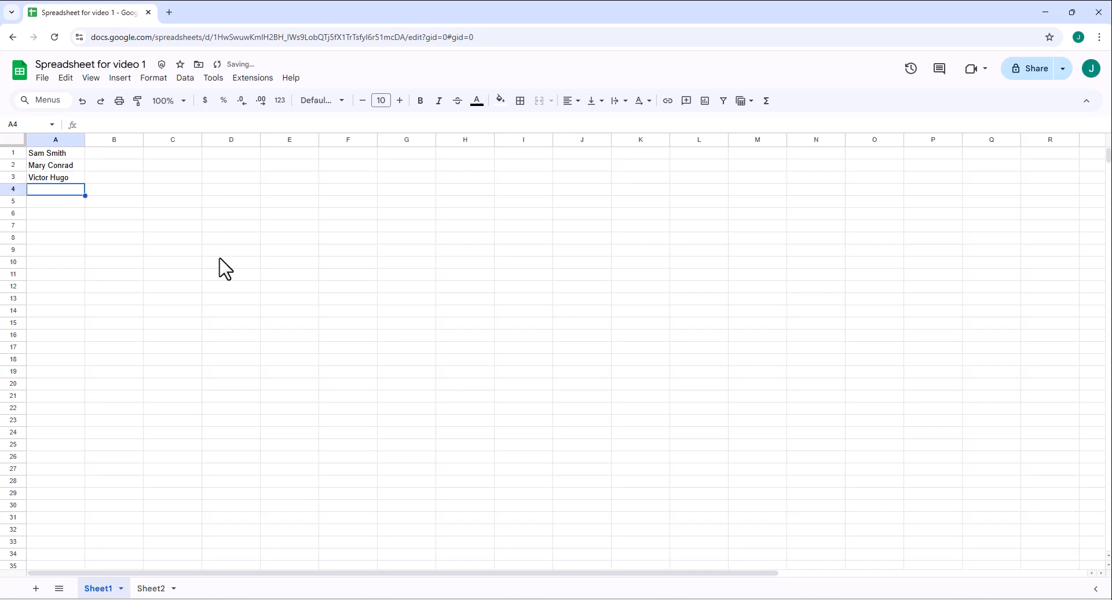
Step: Enter a fourth person's full name in cell A4 and correct the spelling of the first name
text(Car)
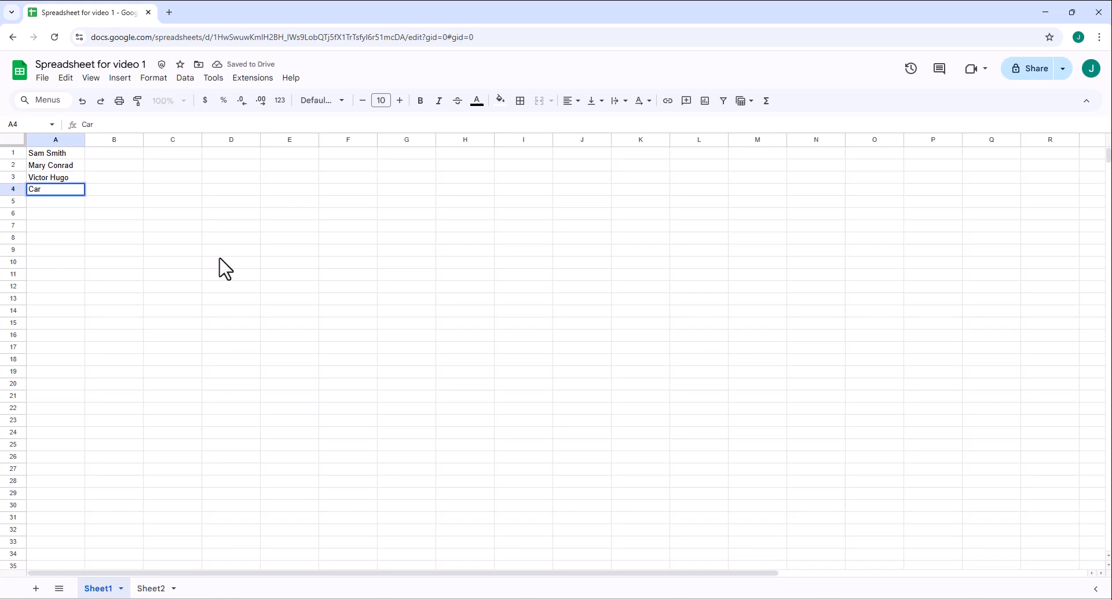
text(loas Gonza)
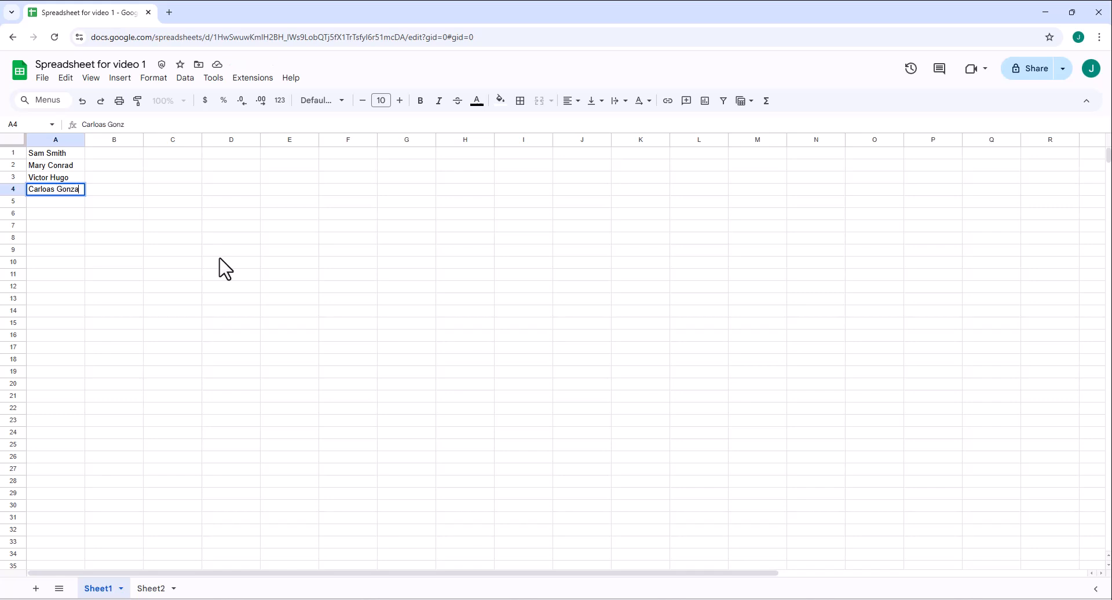
text(lez)
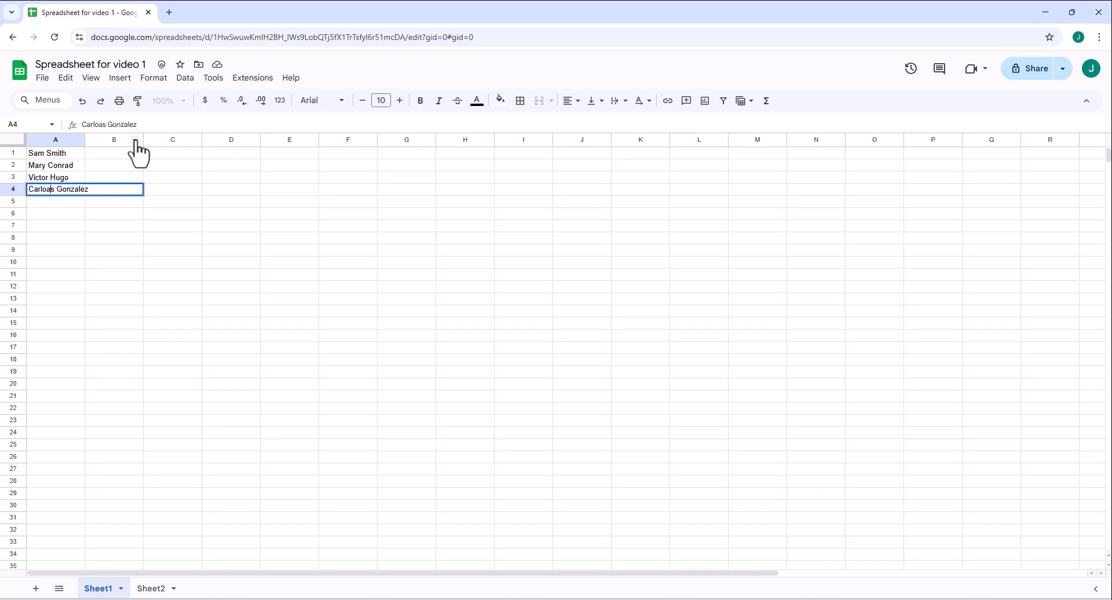
key(BackSpace)
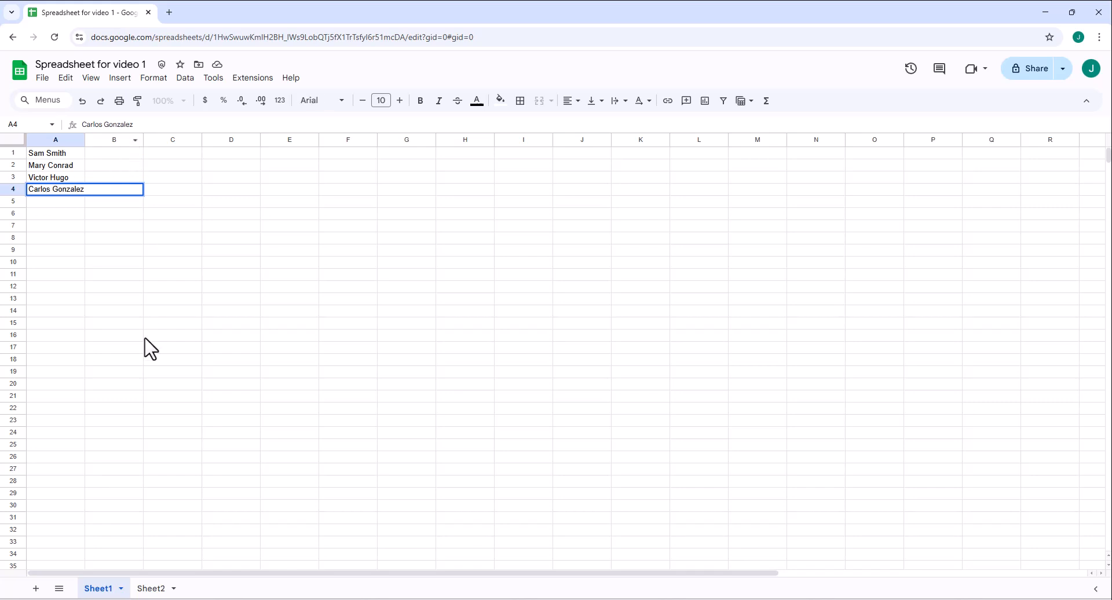
click(153, 299)
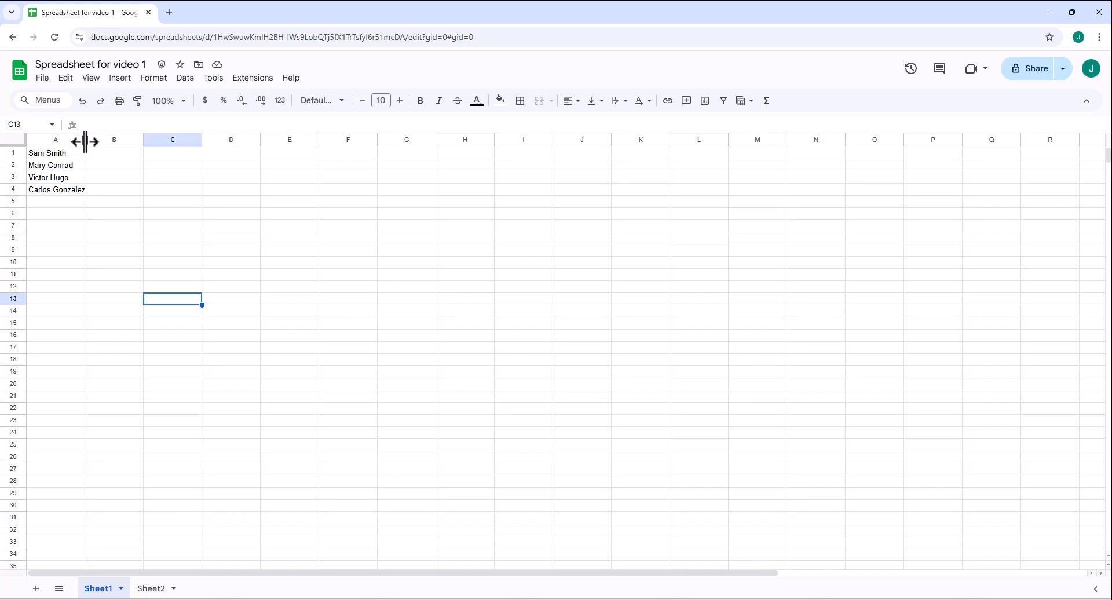
Step: Widen column A to about twice its default width so the full names fit
drag(85, 141, 115, 142)
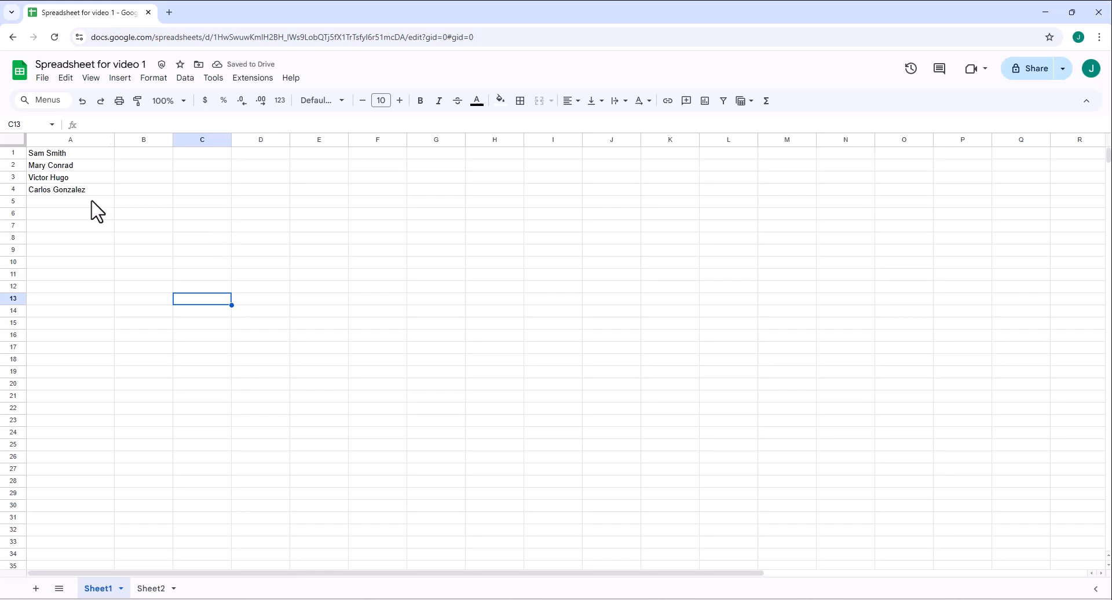
drag(114, 142, 146, 143)
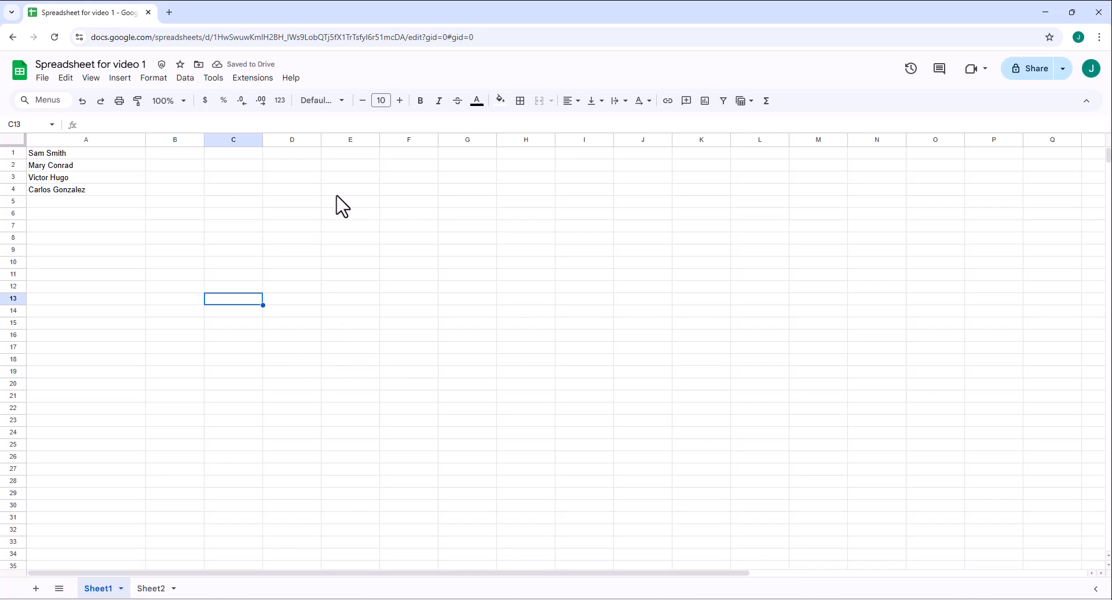
Step: Enter the numbers 25, 32, 18 and 29 beside the names in cells B1 to B4
click(166, 155)
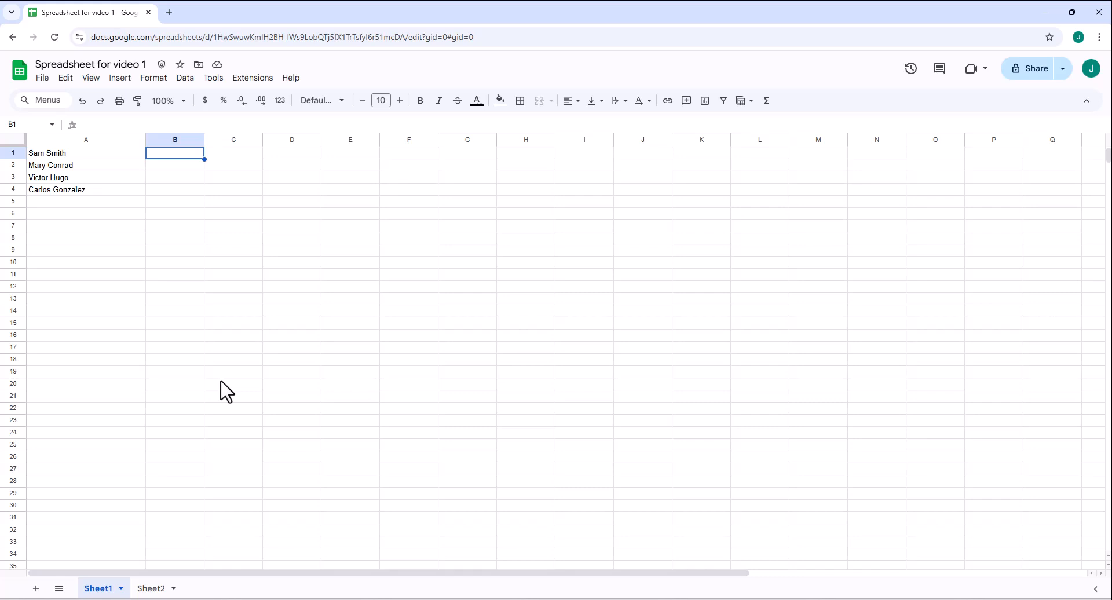
text(25)
key(Return)
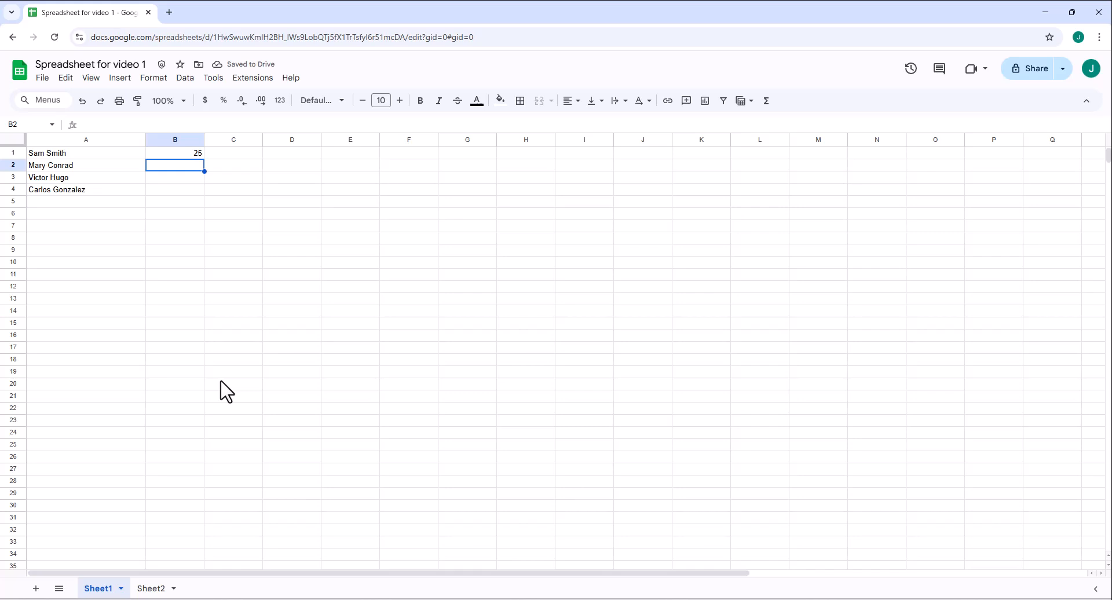
text(32)
key(Return)
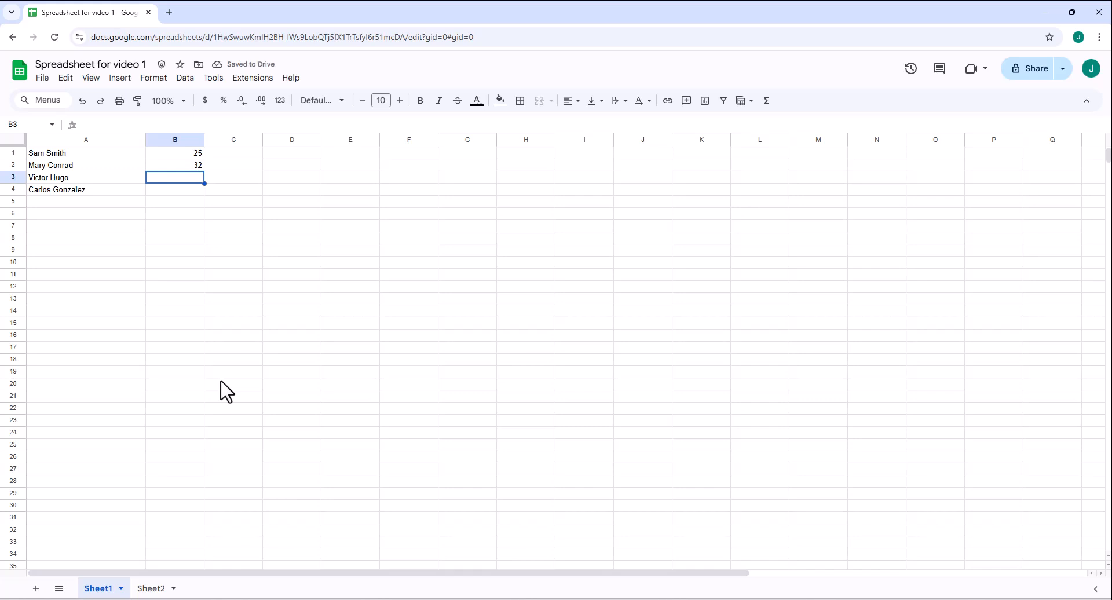
text(18)
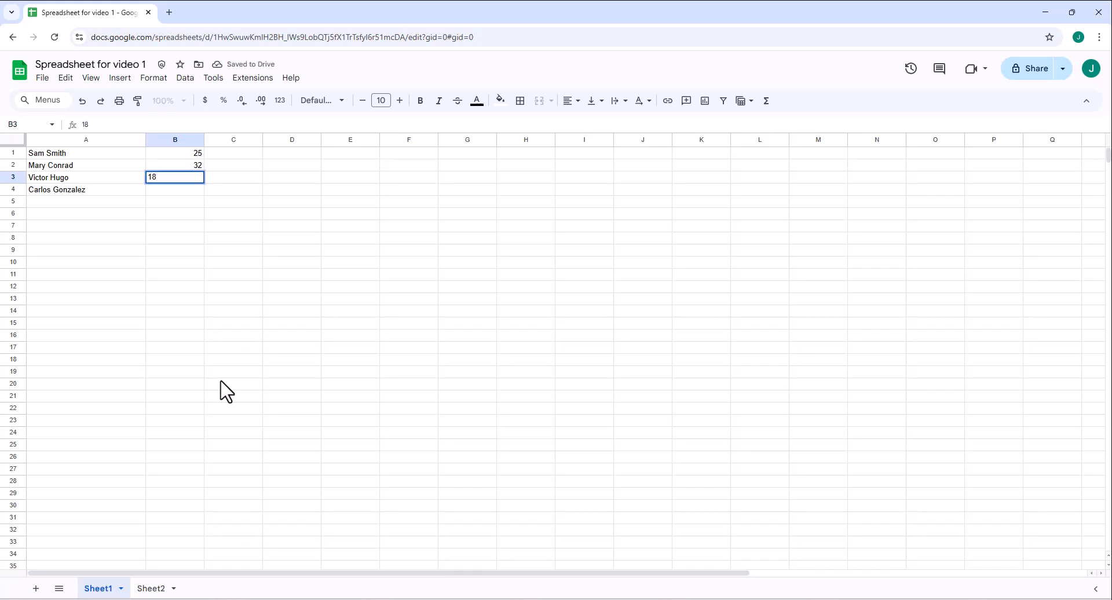
key(Return)
text(2)
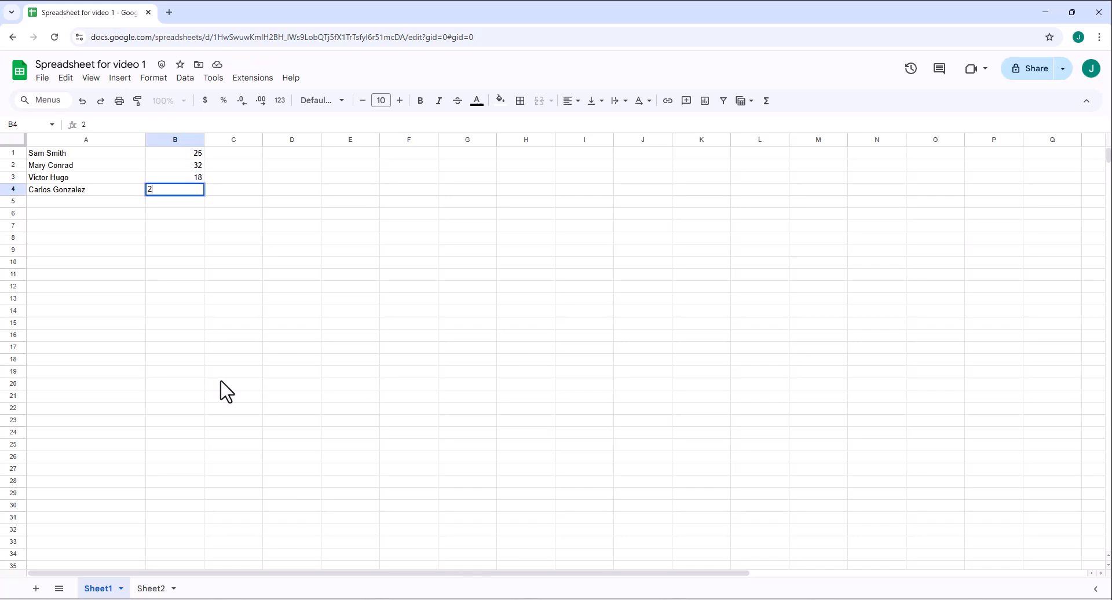
text(9)
key(Return)
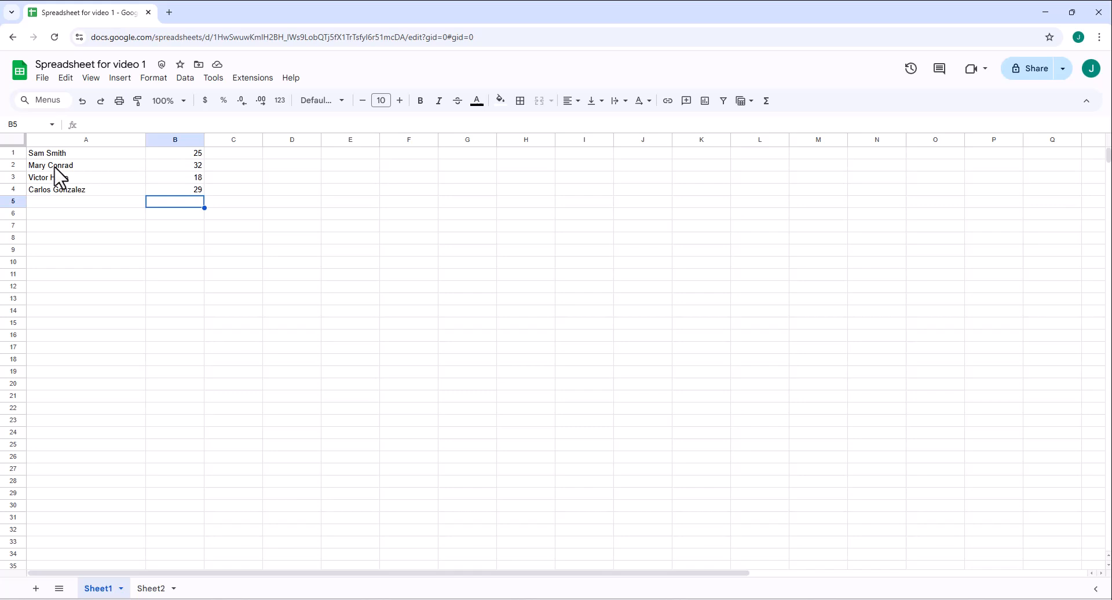
Step: Insert one blank row above row 1 so the list of names and numbers starts in row 2
right_click(12, 153)
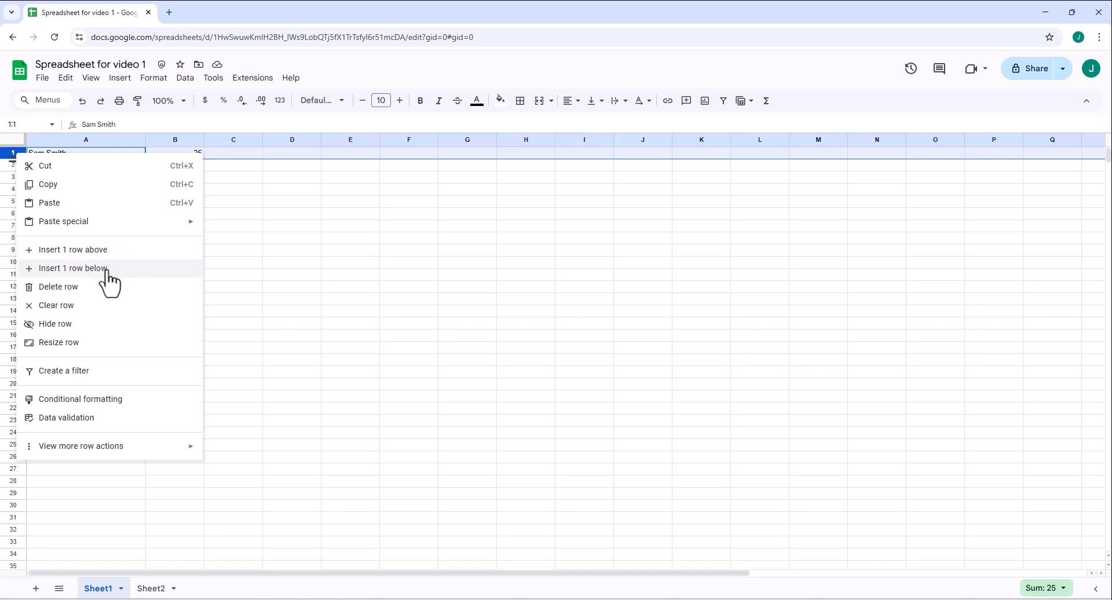
click(71, 253)
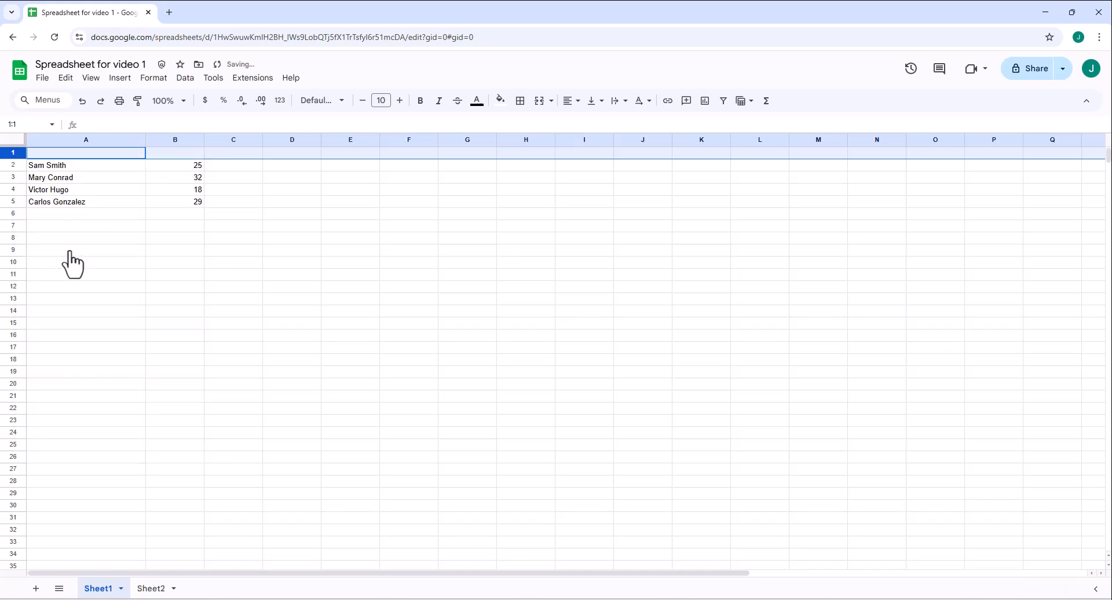
click(139, 262)
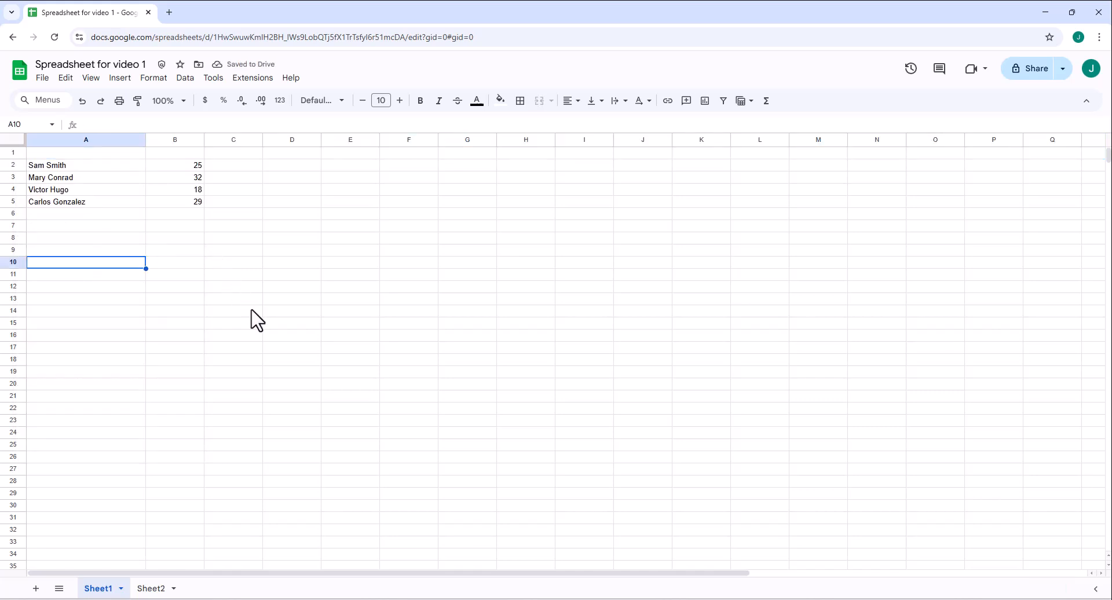
Step: Enter the column headers Name in cell A1 and Age in cell B1
click(70, 157)
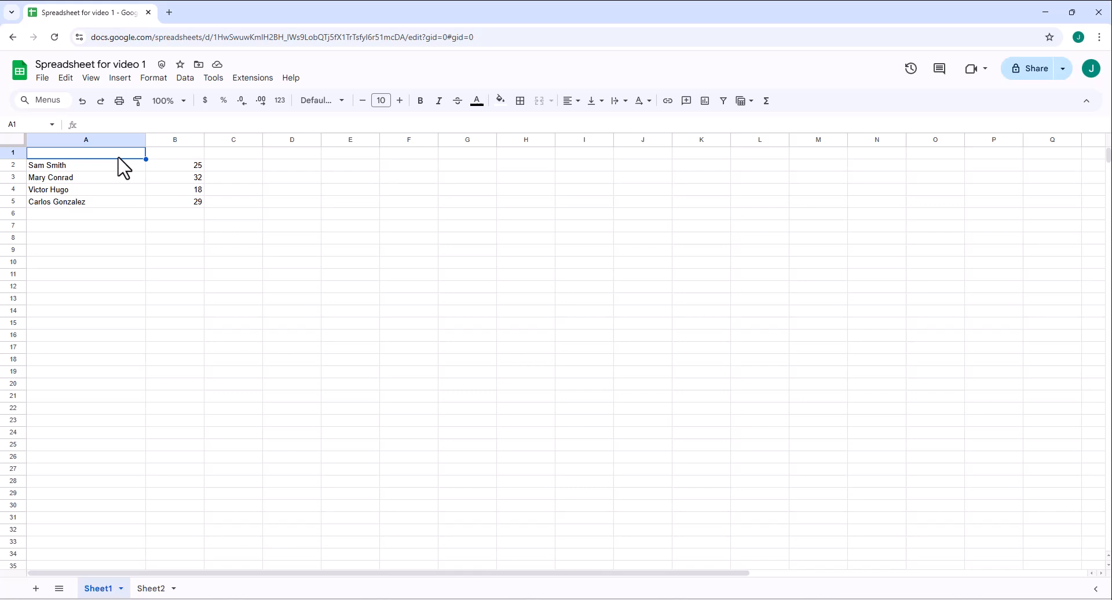
text(Name)
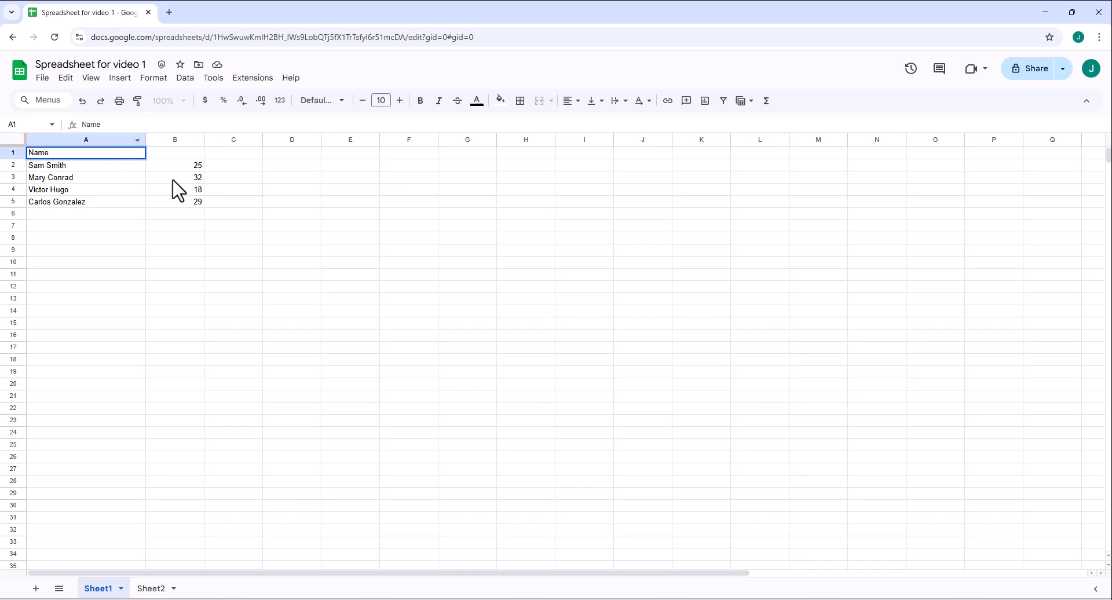
click(175, 154)
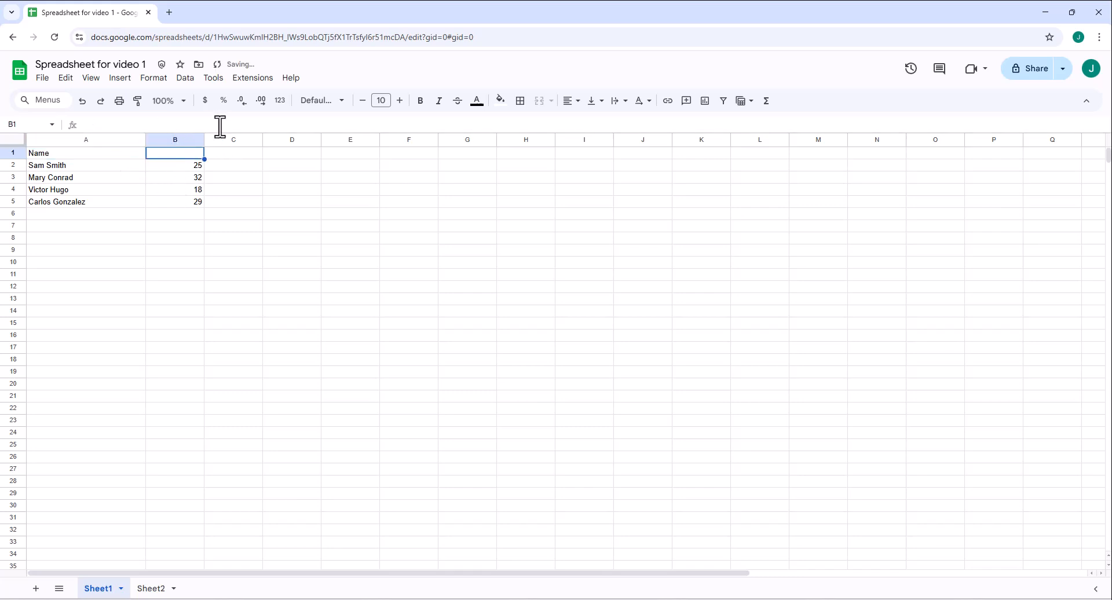
text(Age)
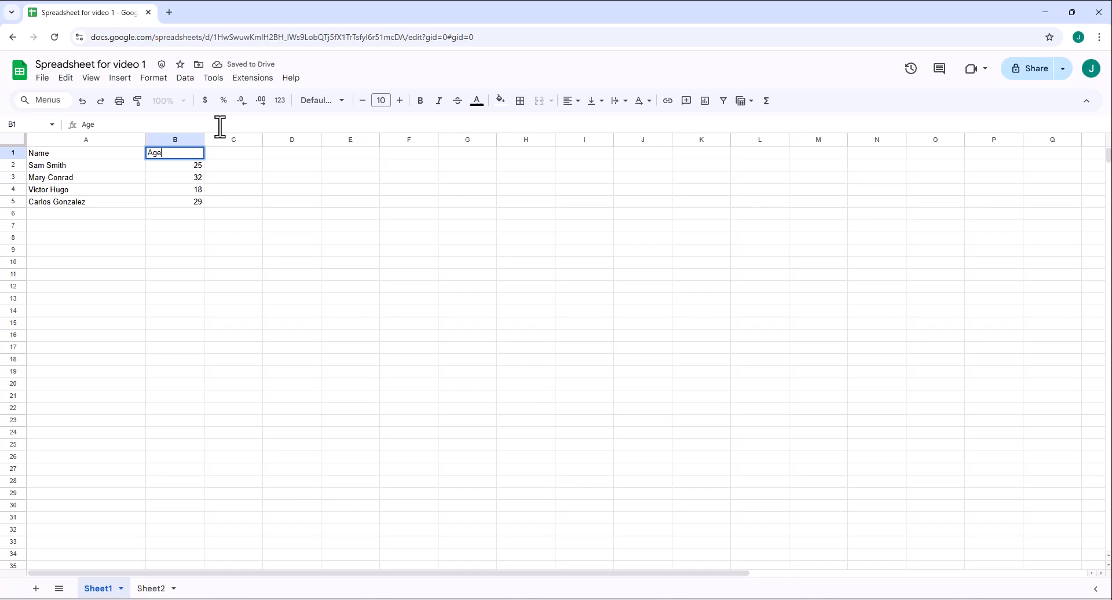
key(Return)
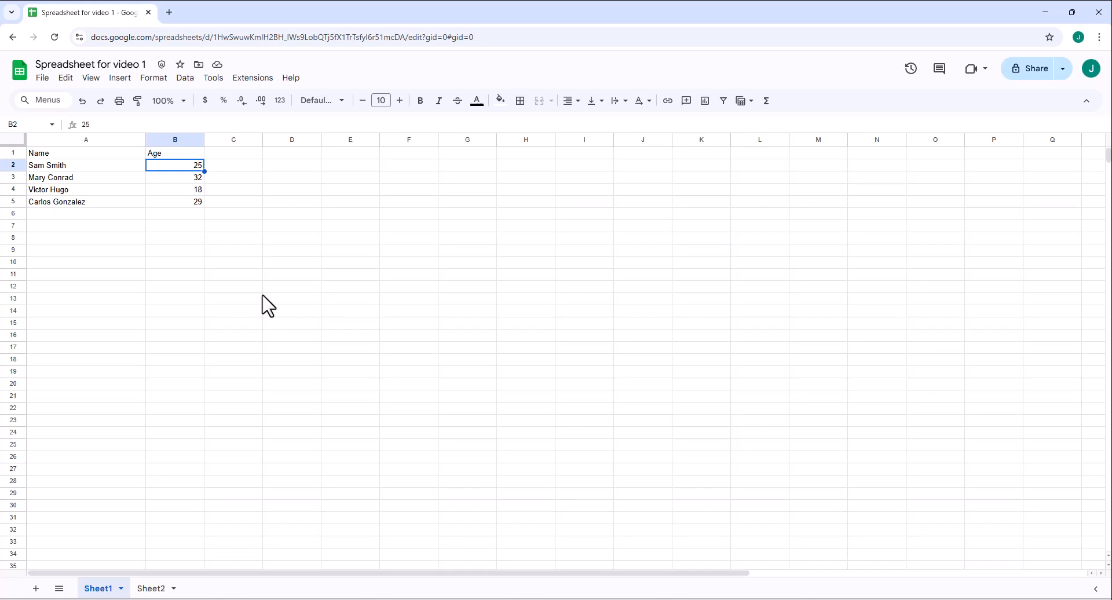
click(291, 241)
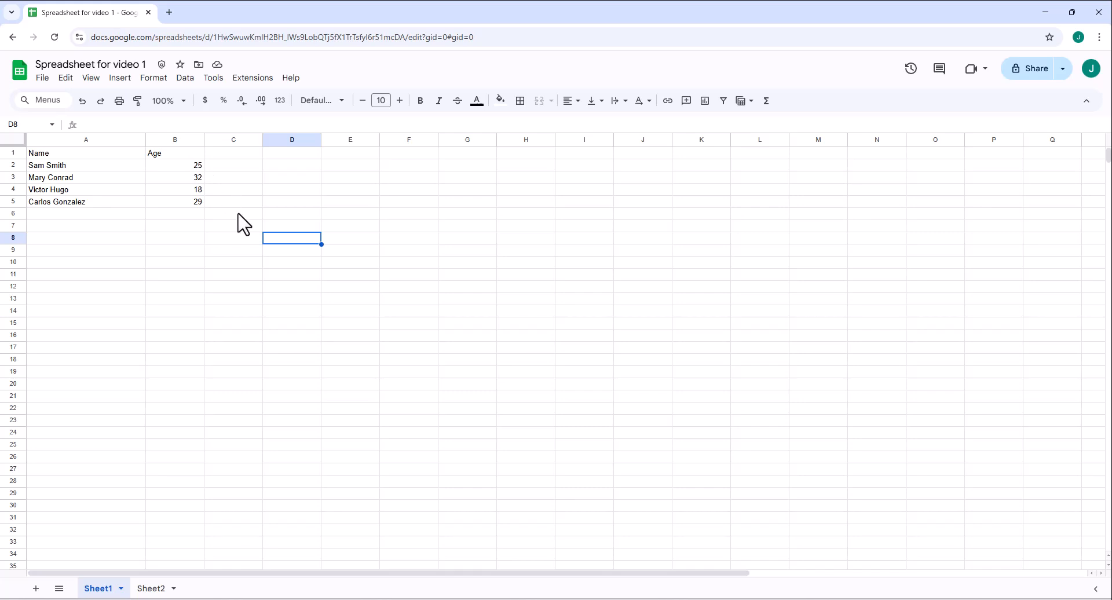
click(187, 224)
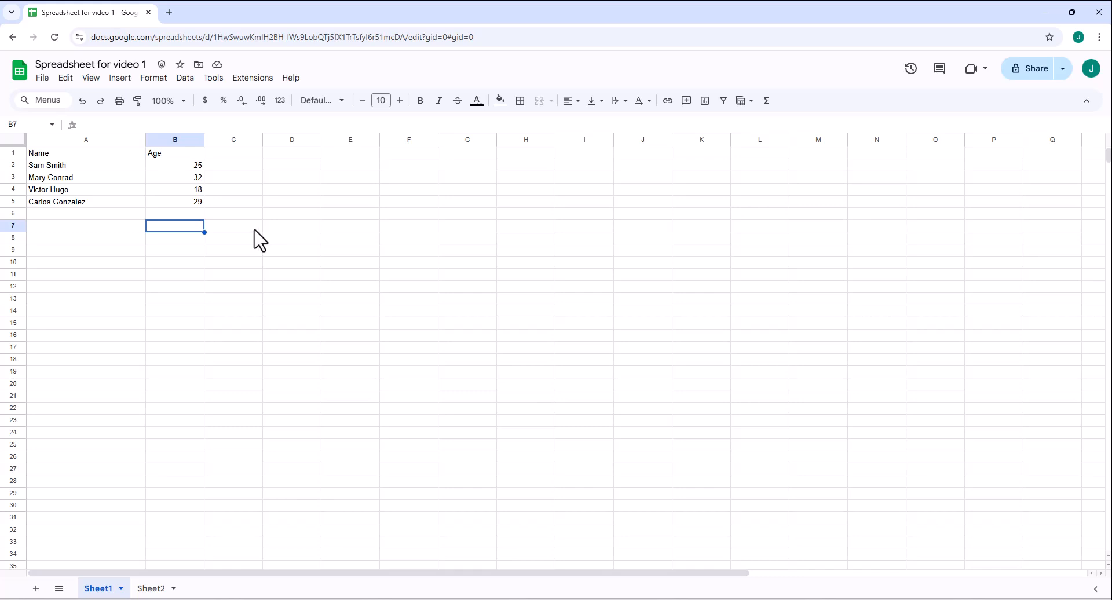
click(254, 230)
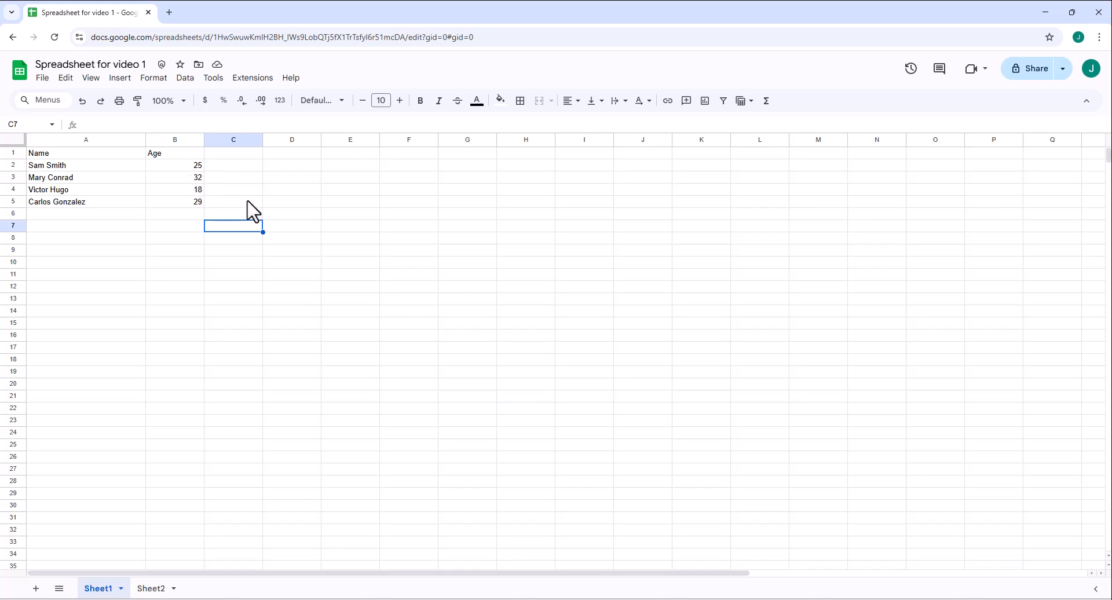
Step: Add up the four ages in cell B7 with the formula =b2+b3+b4+b5
click(177, 227)
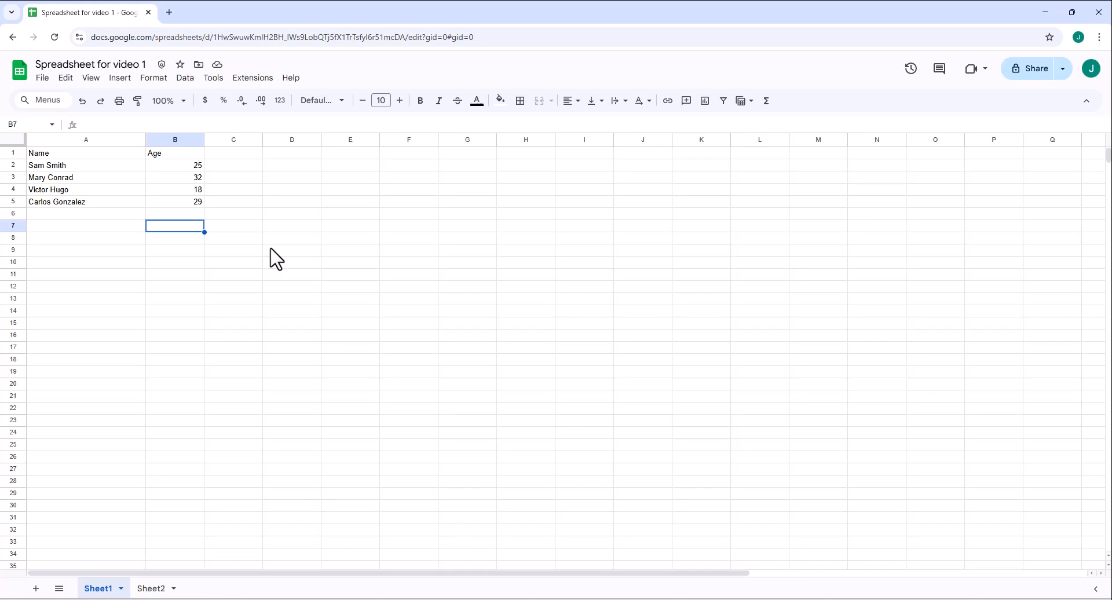
text(=)
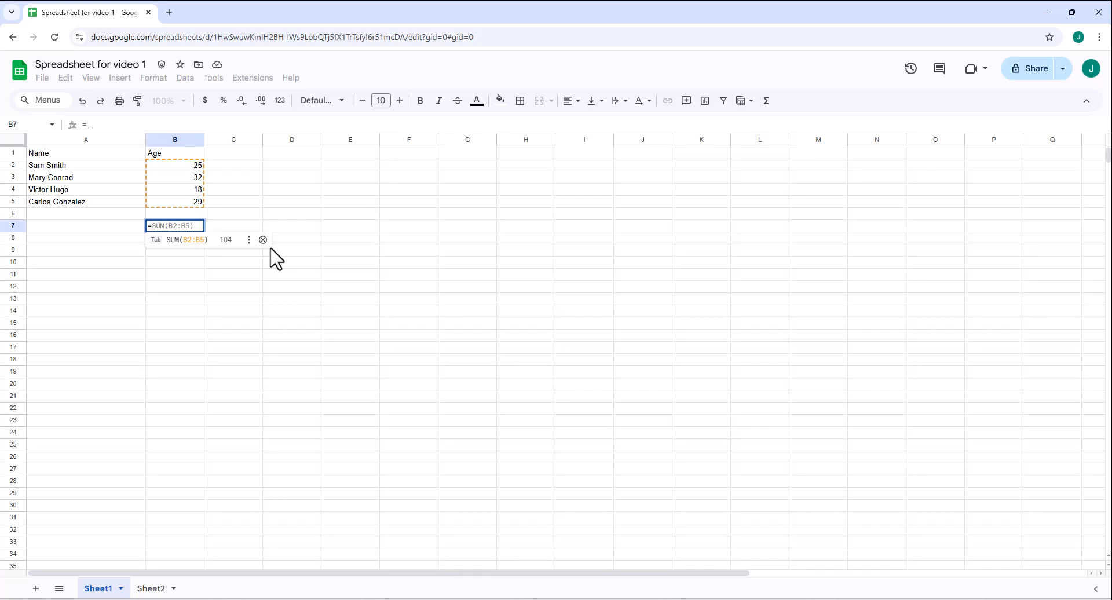
text(b)
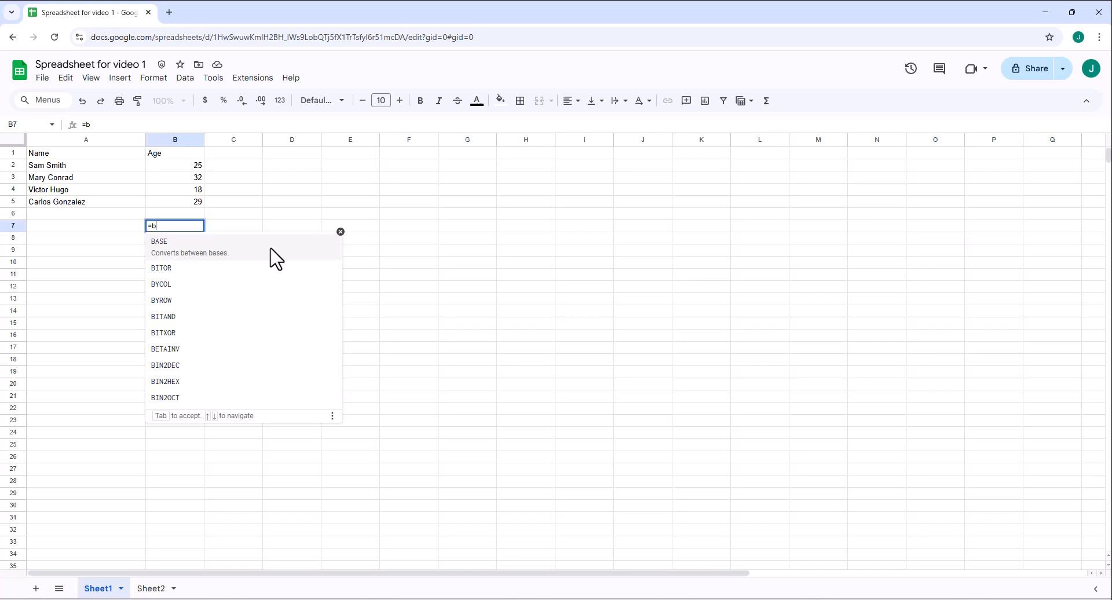
text(2)
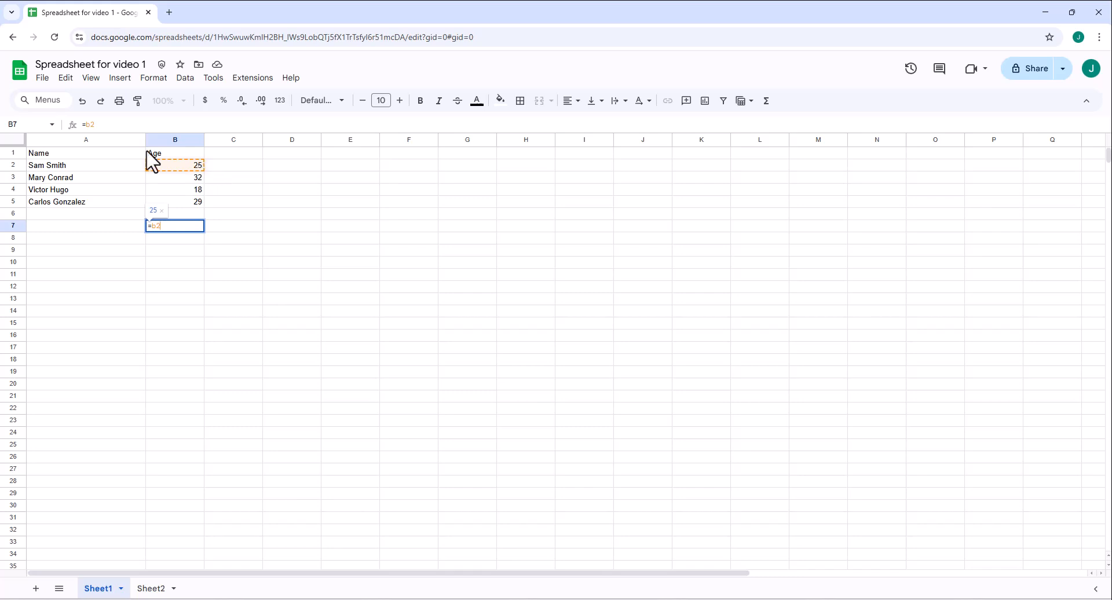
text(+)
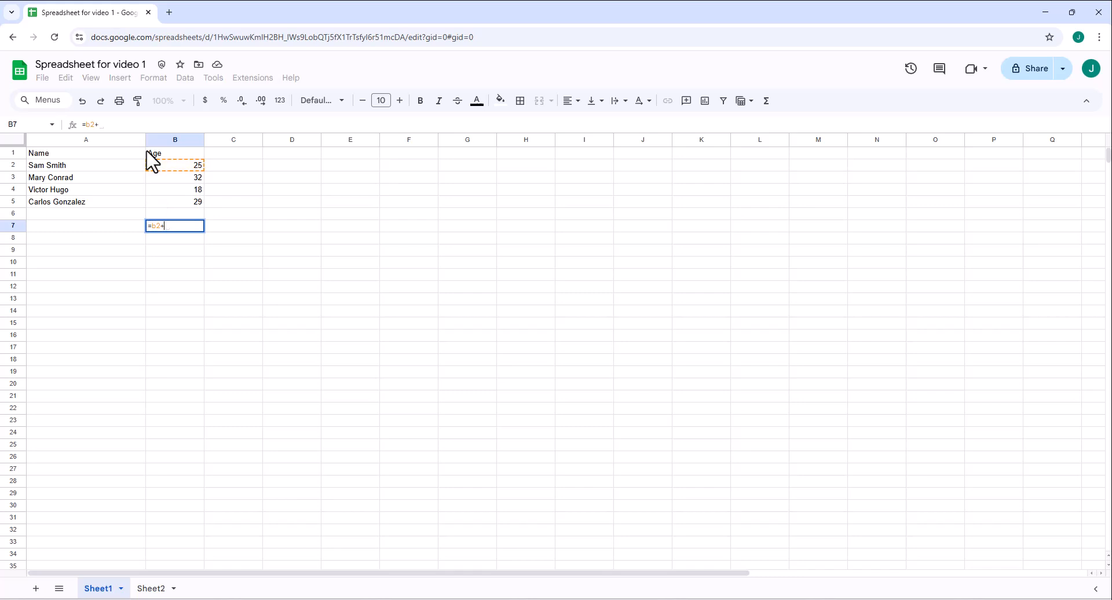
text(b)
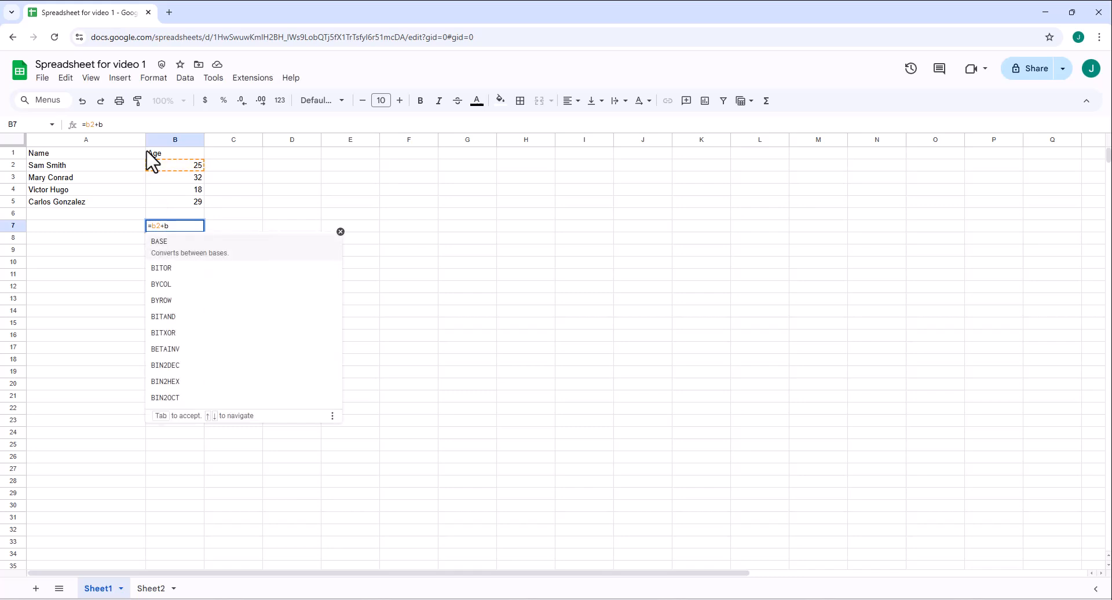
text(3)
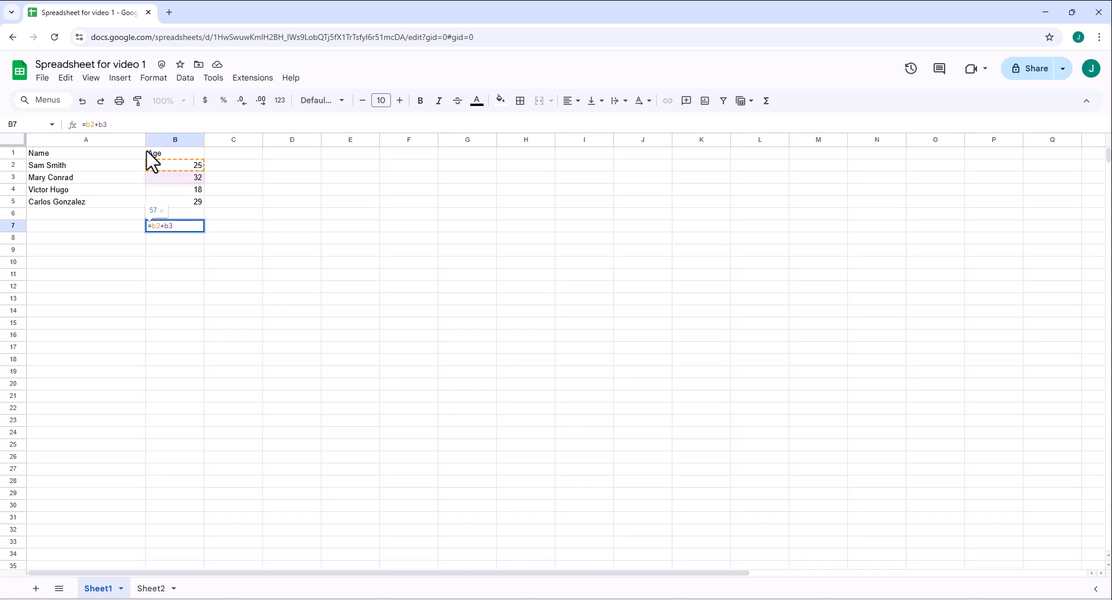
text(+b4)
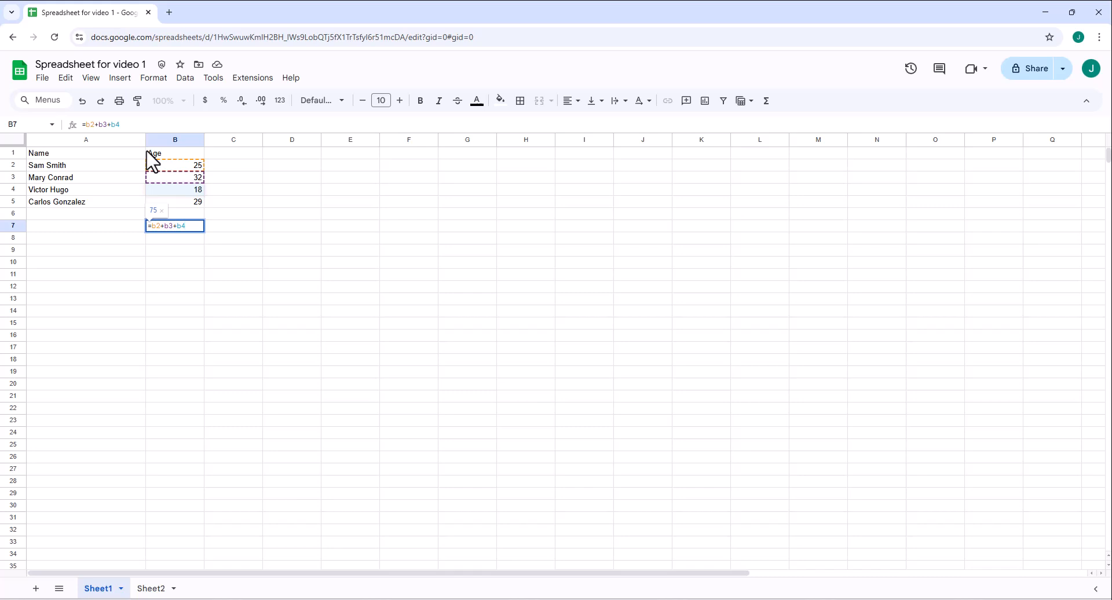
text(+)
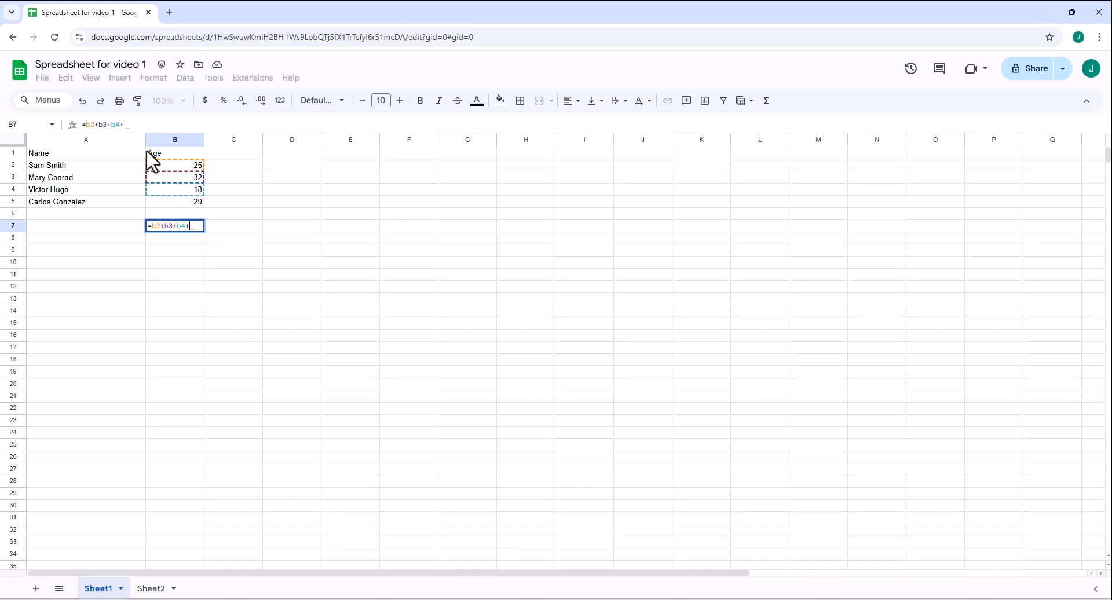
text(b5)
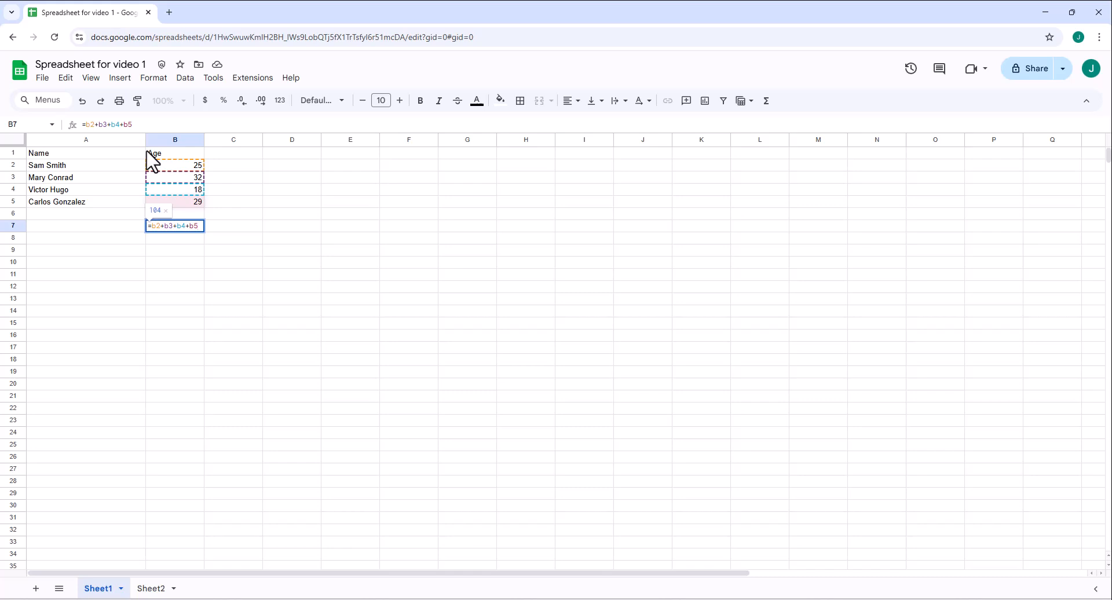
key(Return)
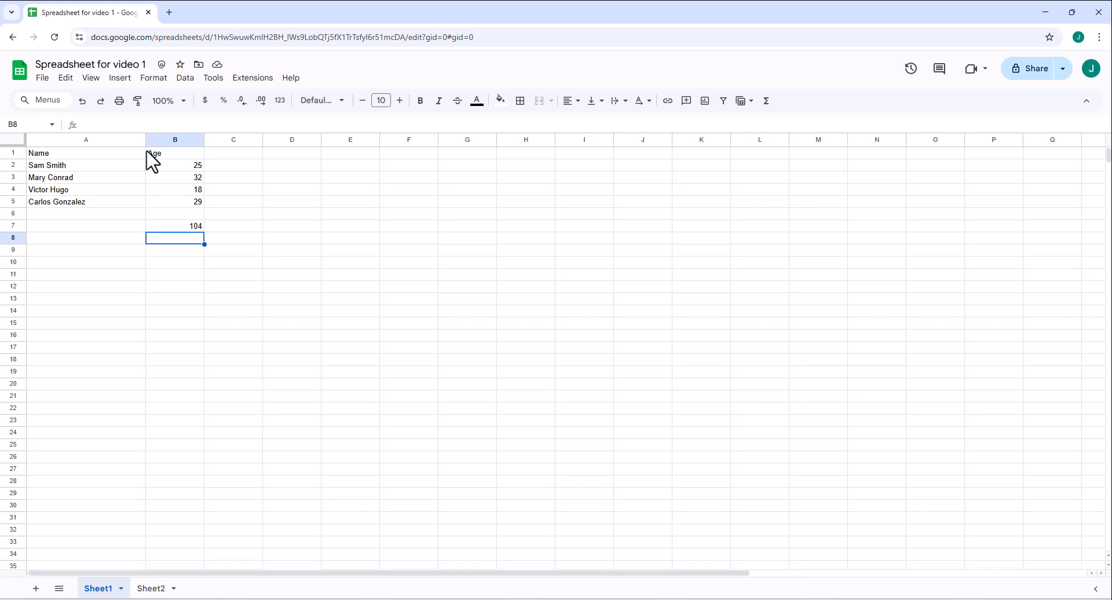
Step: Calculate the average age in cell B8 with the formula =B7/4, referencing the total above it
text(=)
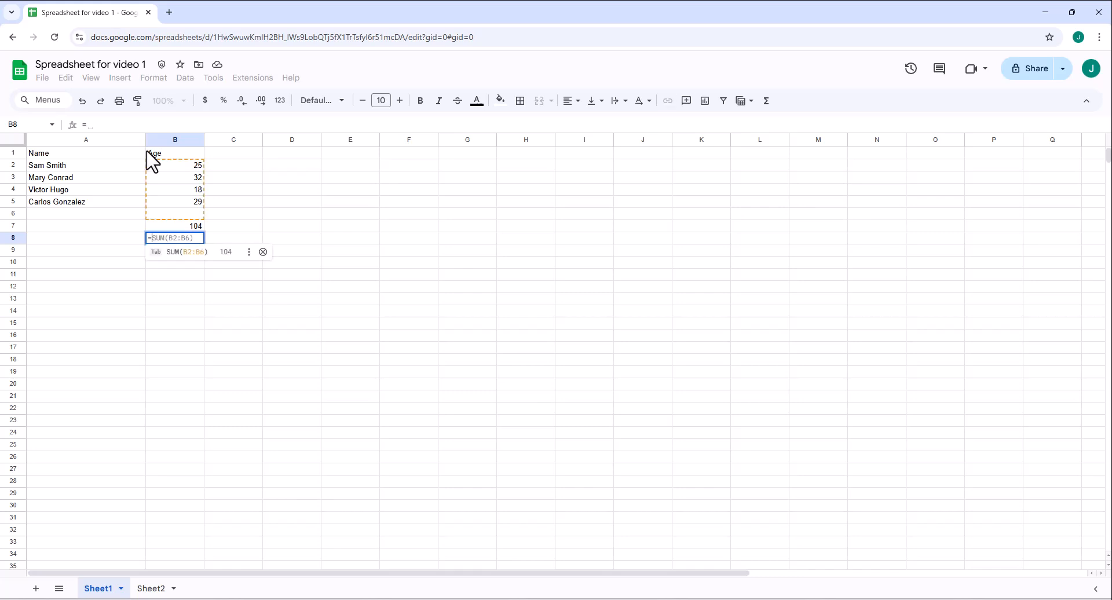
click(195, 227)
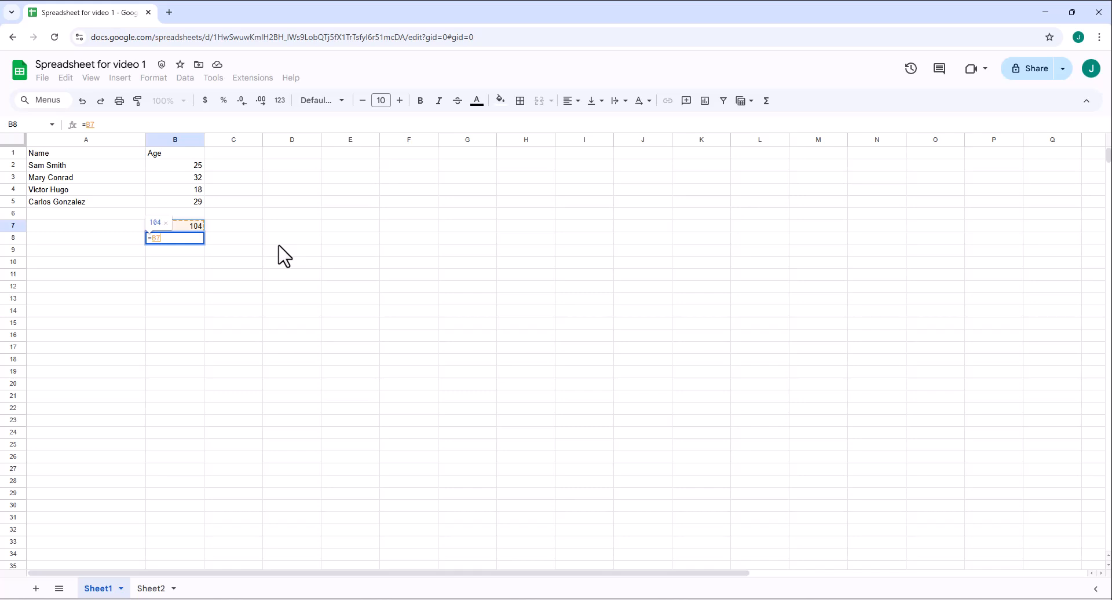
text(/4)
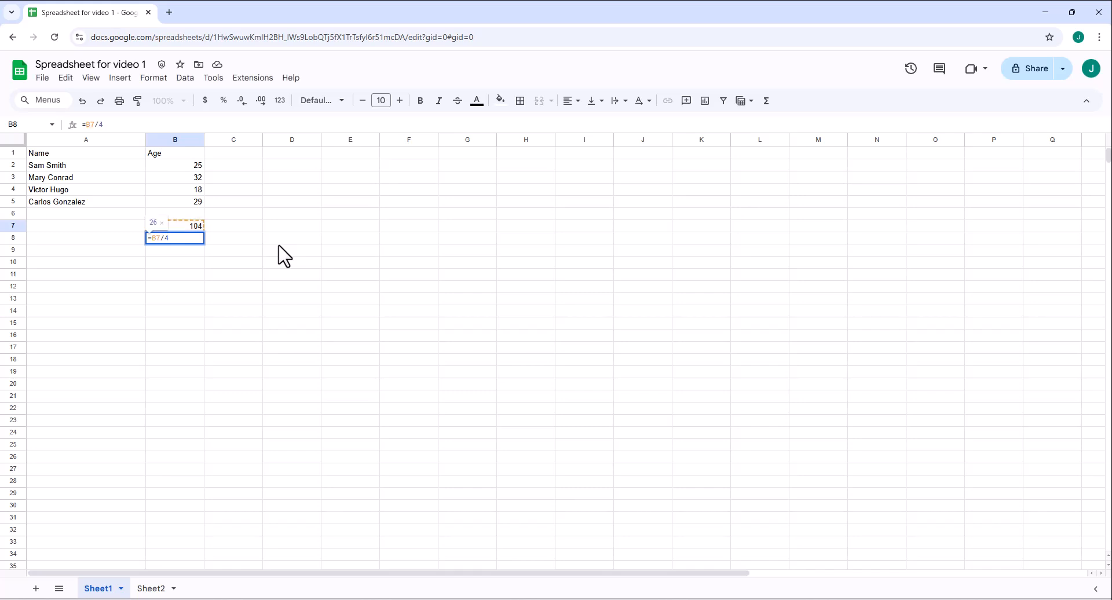
key(Return)
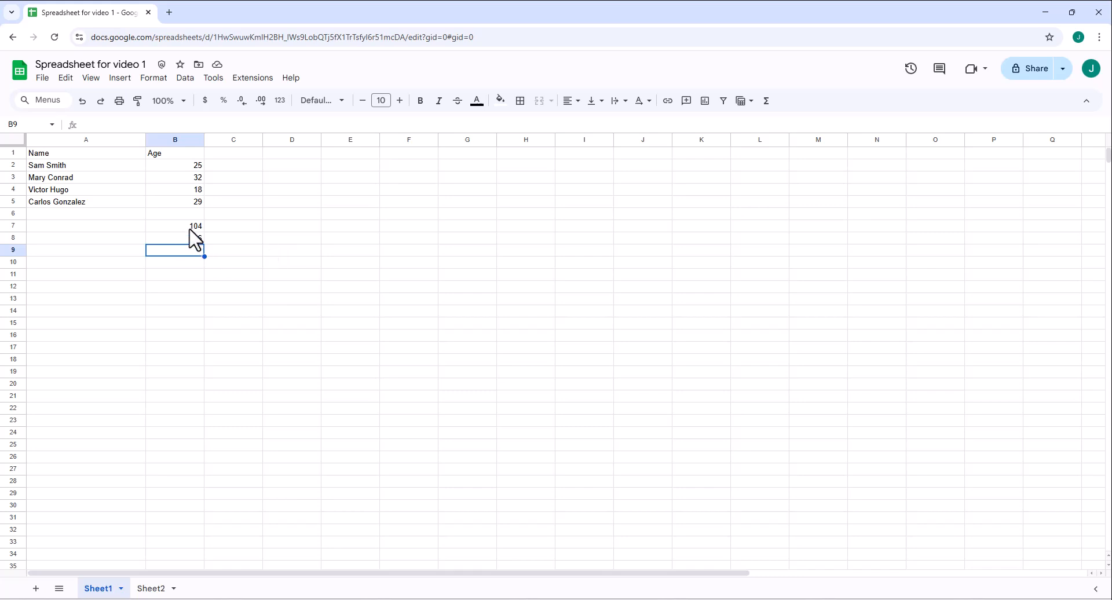
Step: Clear the total and average formulas from cells B7 and B8
drag(193, 227, 182, 246)
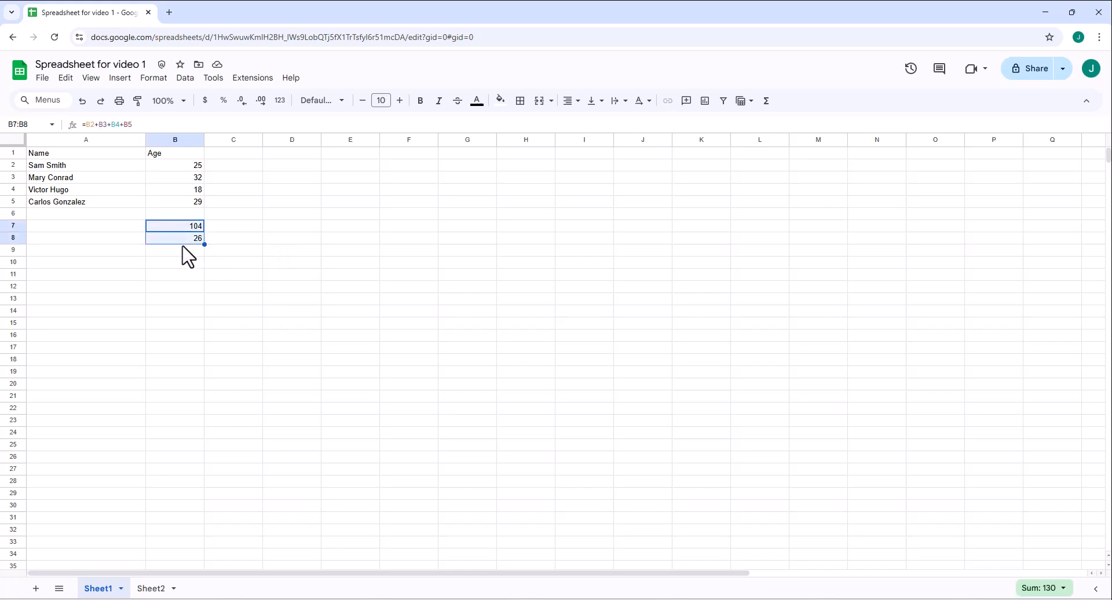
key(Delete)
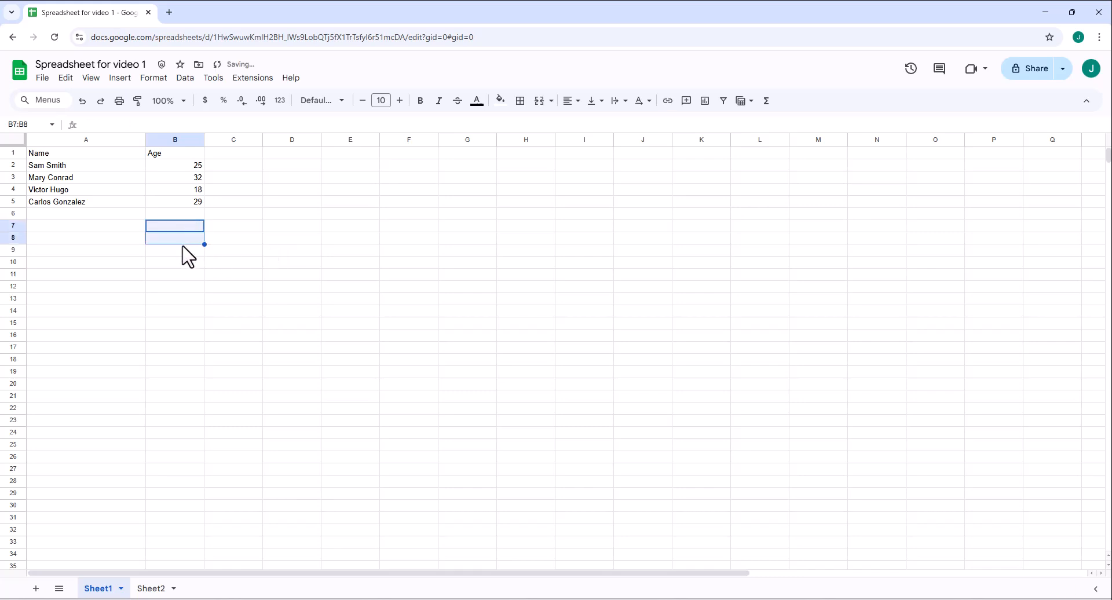
click(181, 288)
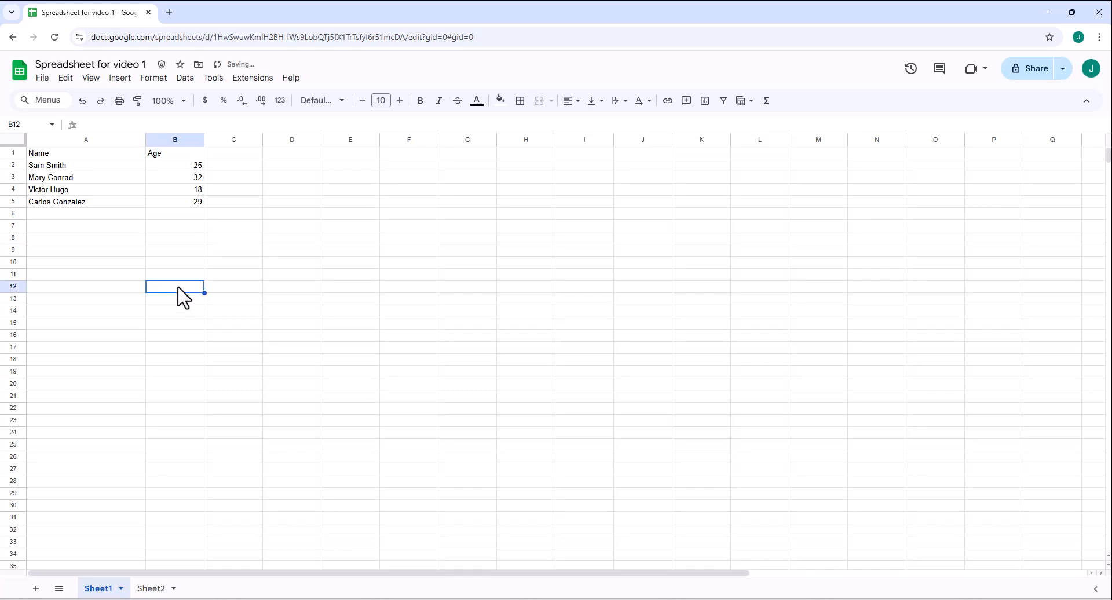
Step: Calculate the average age in cell B7 with the formula =sum(B2:B5)/4
click(174, 228)
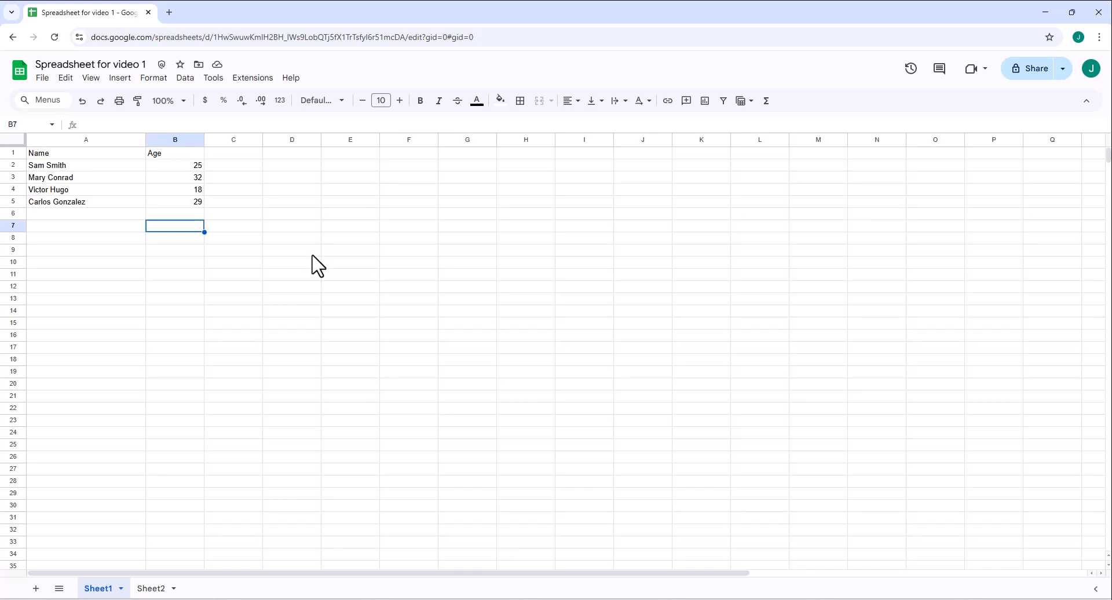
text(=)
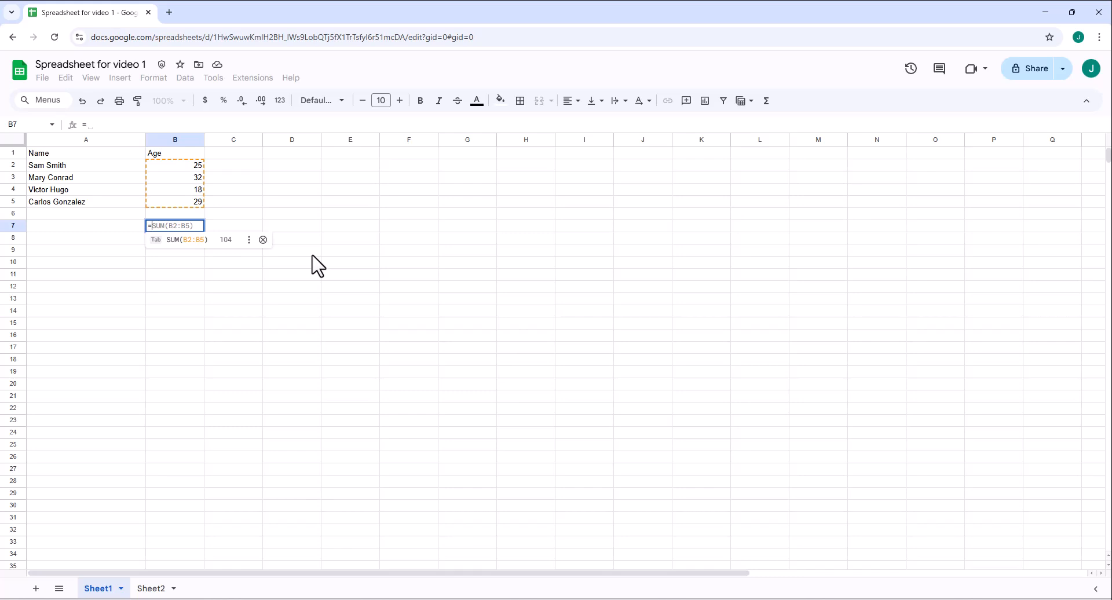
text(sum)
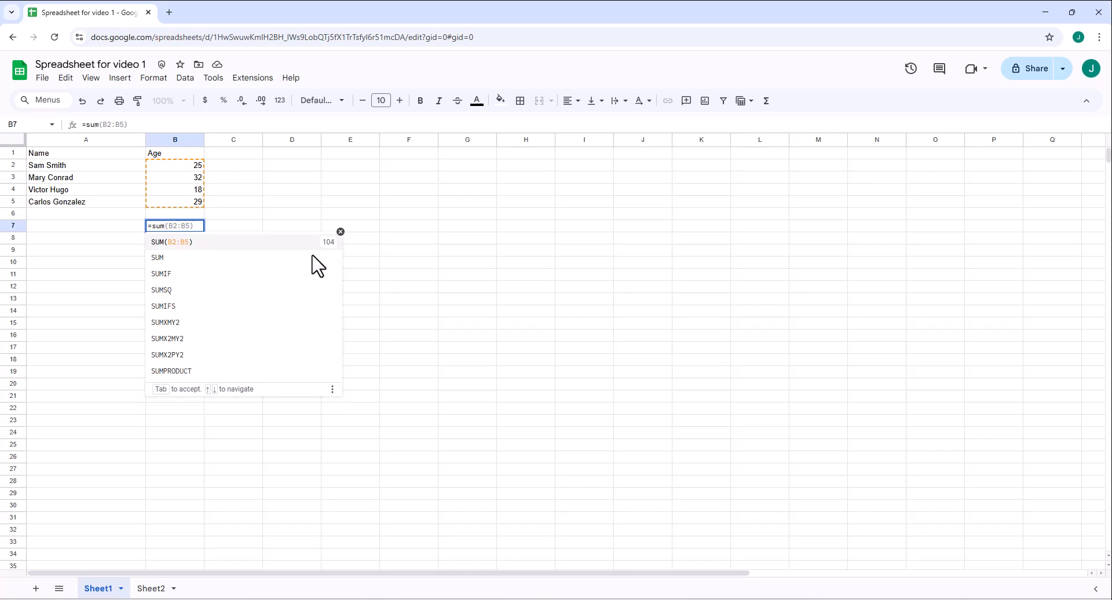
text(()
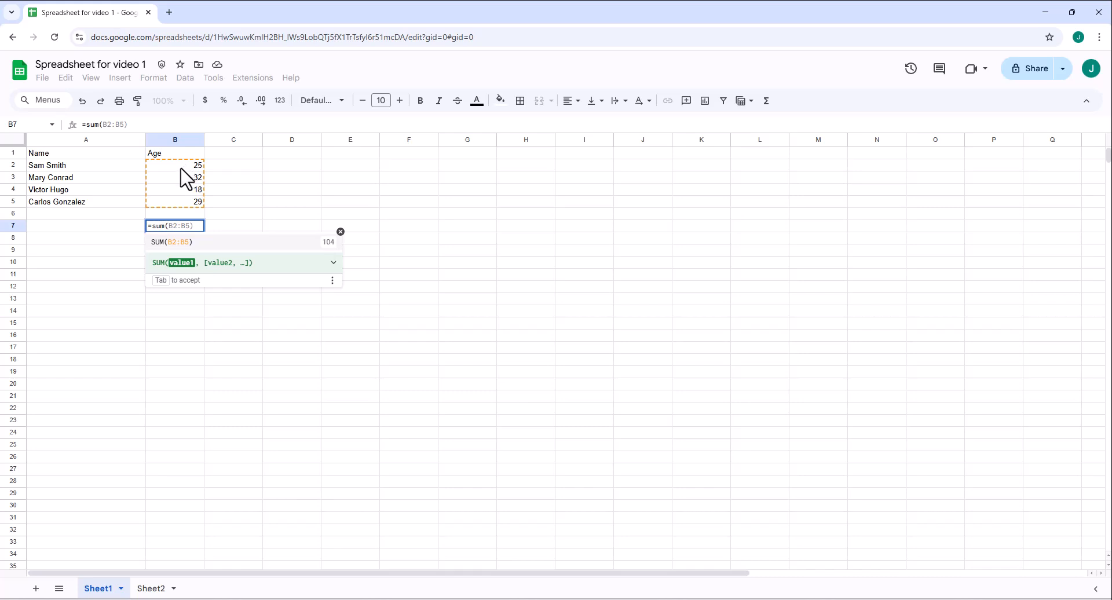
drag(181, 169, 193, 203)
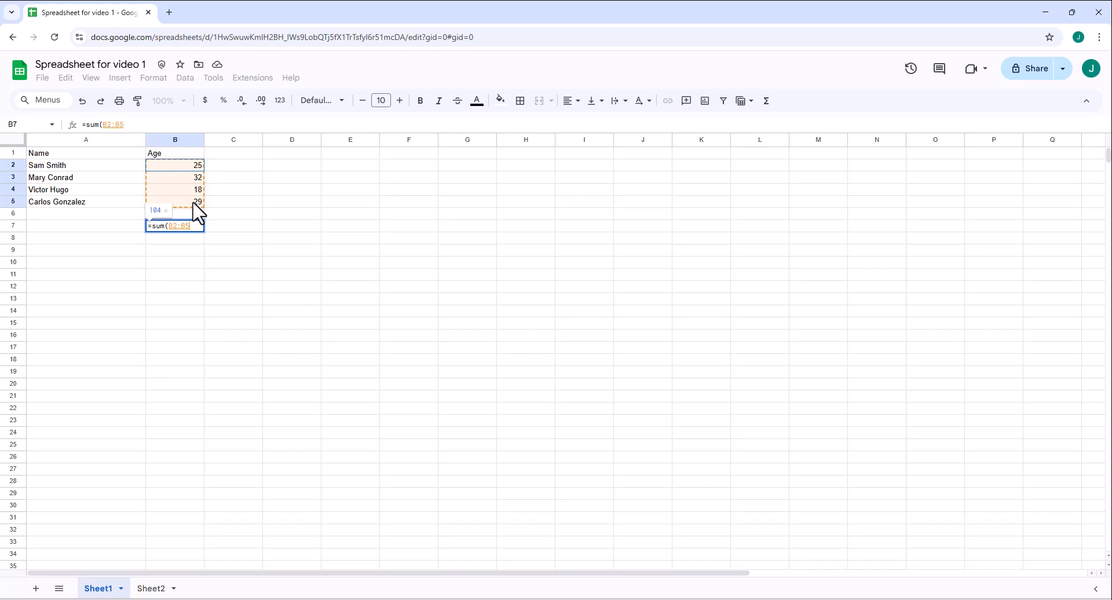
drag(193, 202, 197, 206)
text())
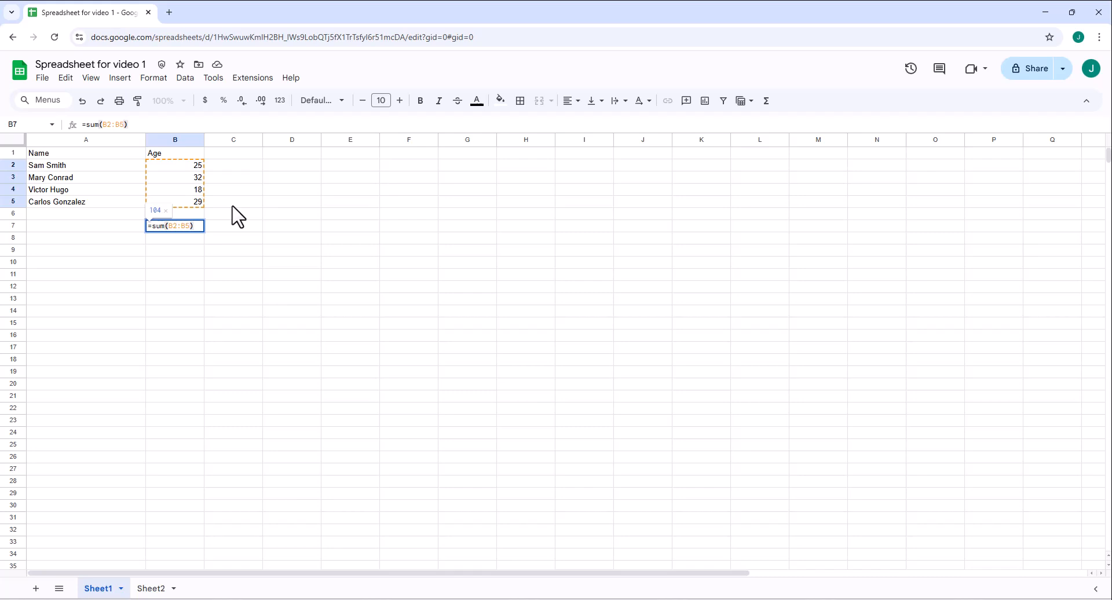
text(/)
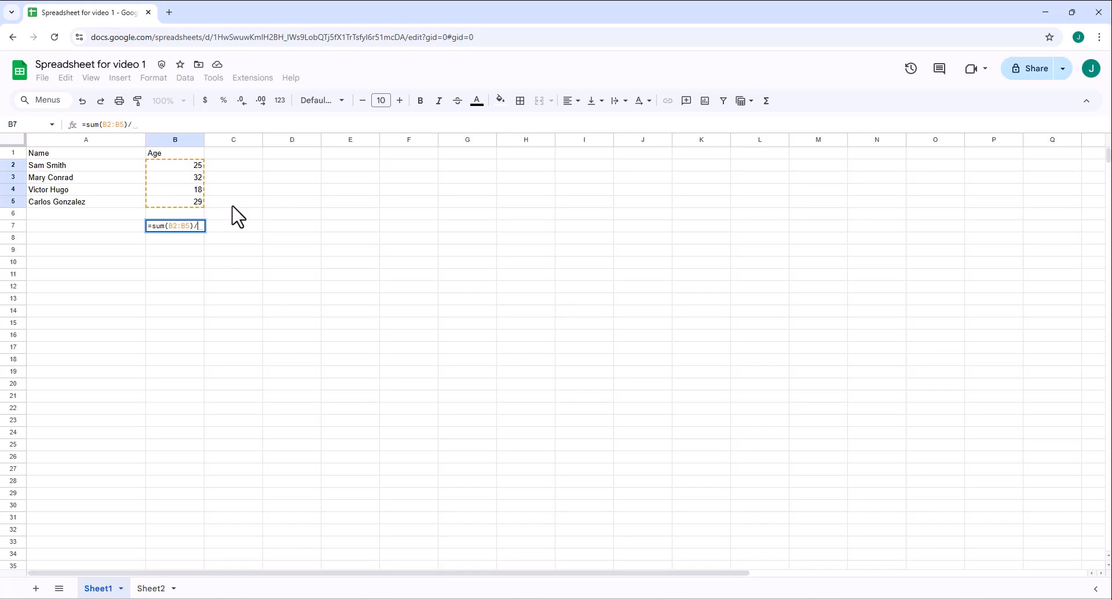
text(4)
key(Return)
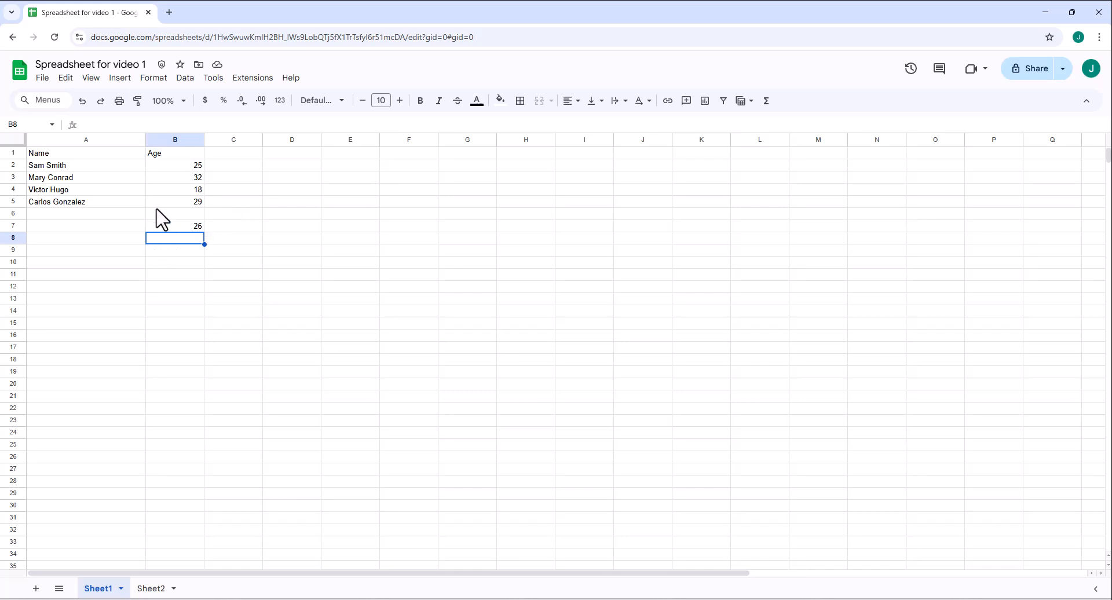
Step: Replace the formula in cell B7 with the suggested AVERAGE function over the range B2:B5
click(157, 228)
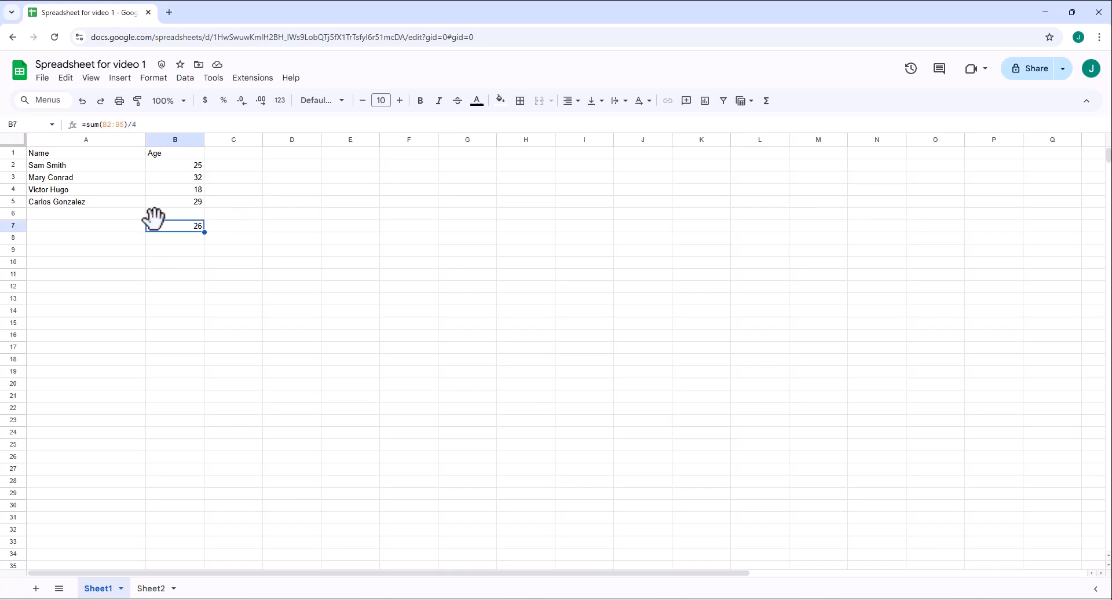
key(Delete)
text(=)
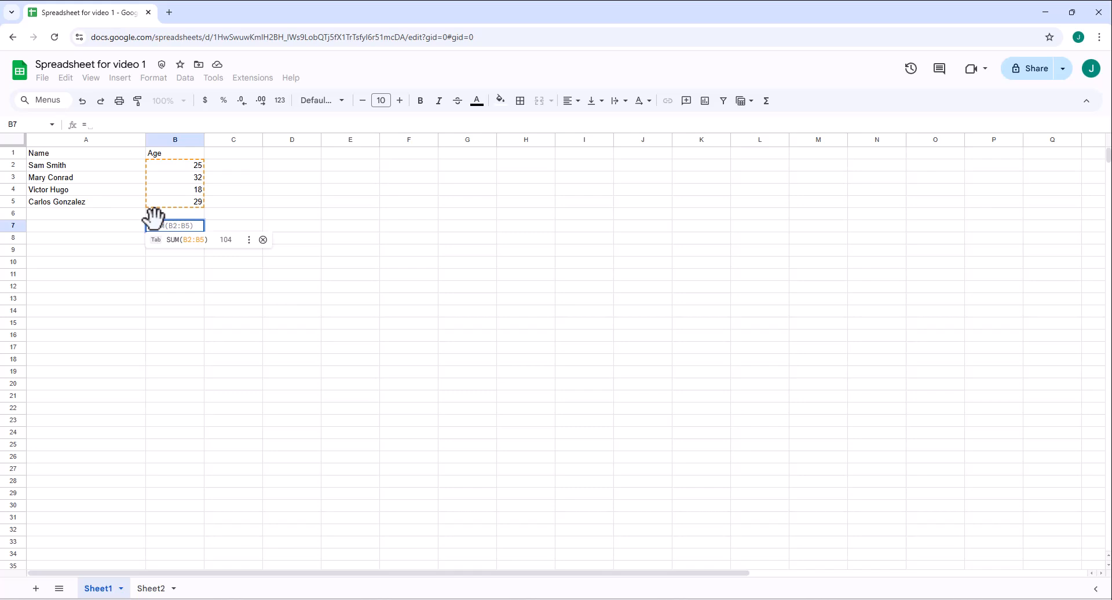
text(a)
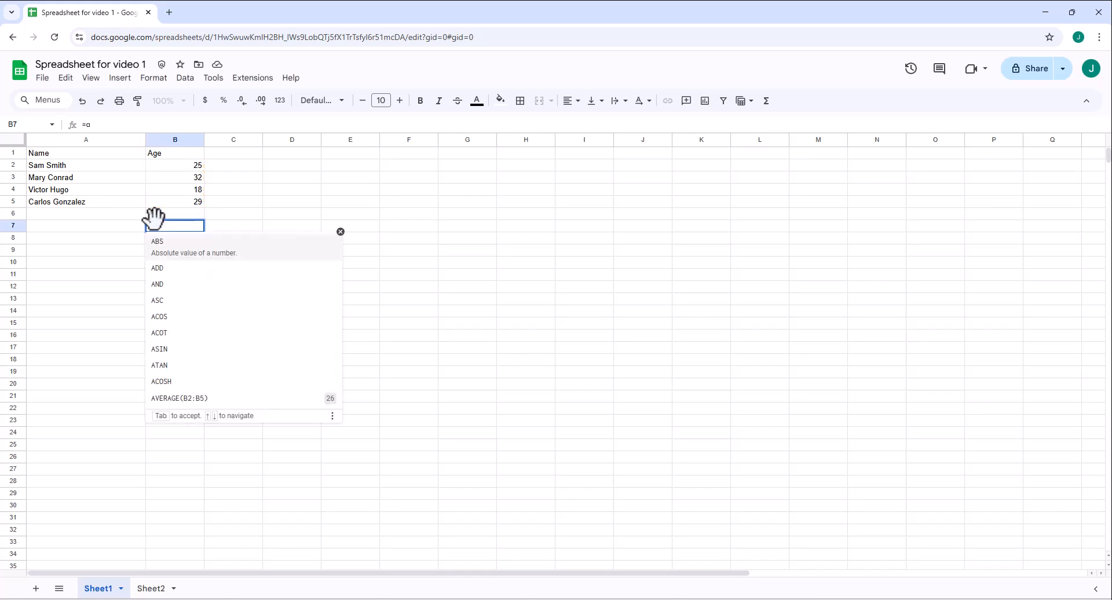
text(ver)
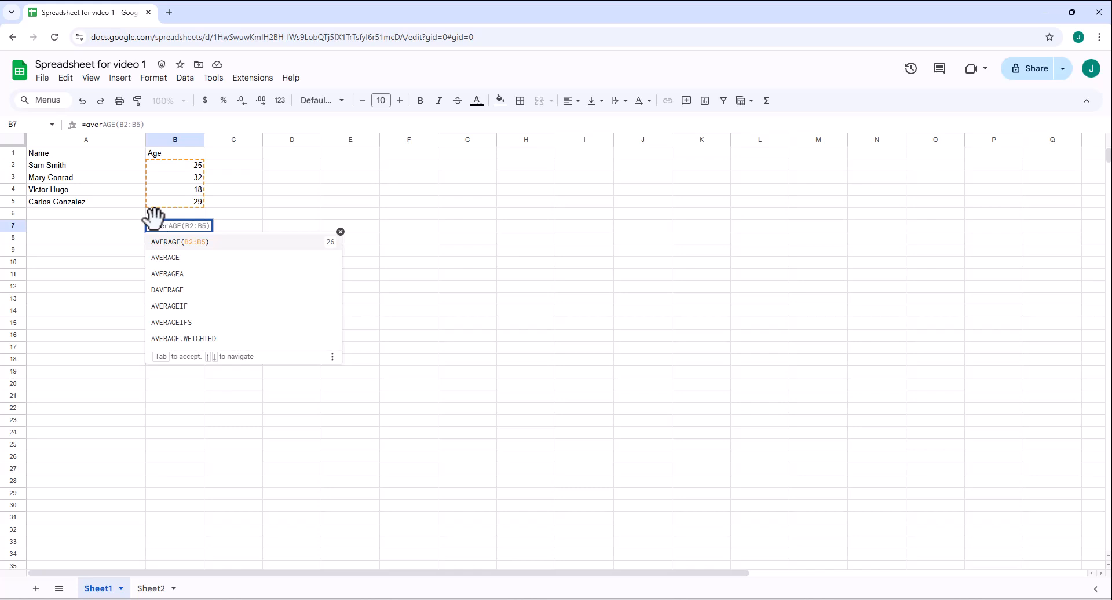
click(179, 247)
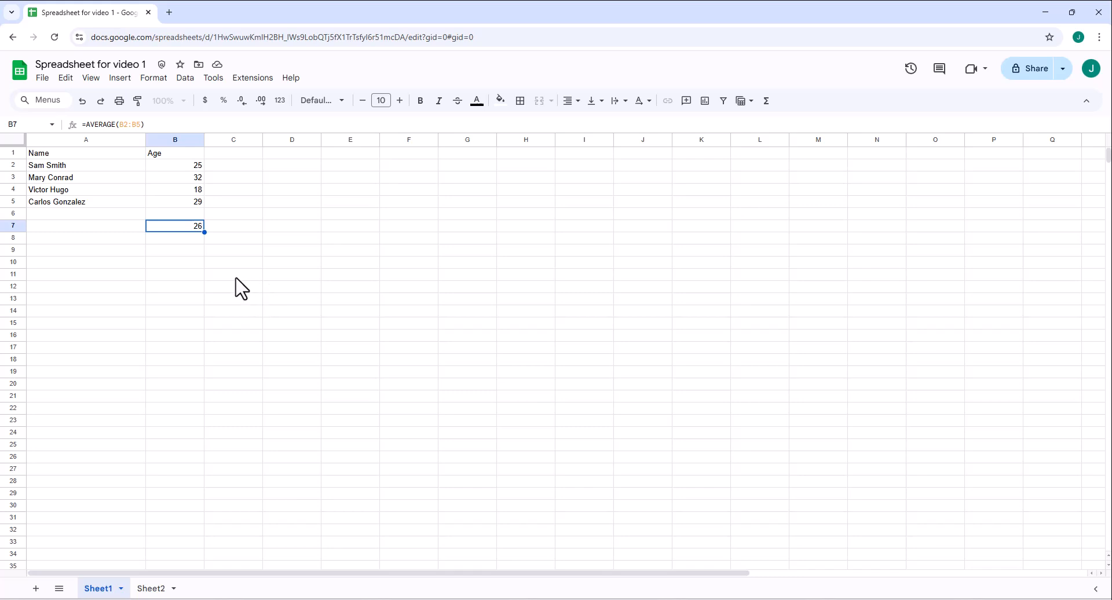
Step: Examine the formula behind the average in cell B7, both in the cell and in the formula bar, without changing it
double_click(181, 228)
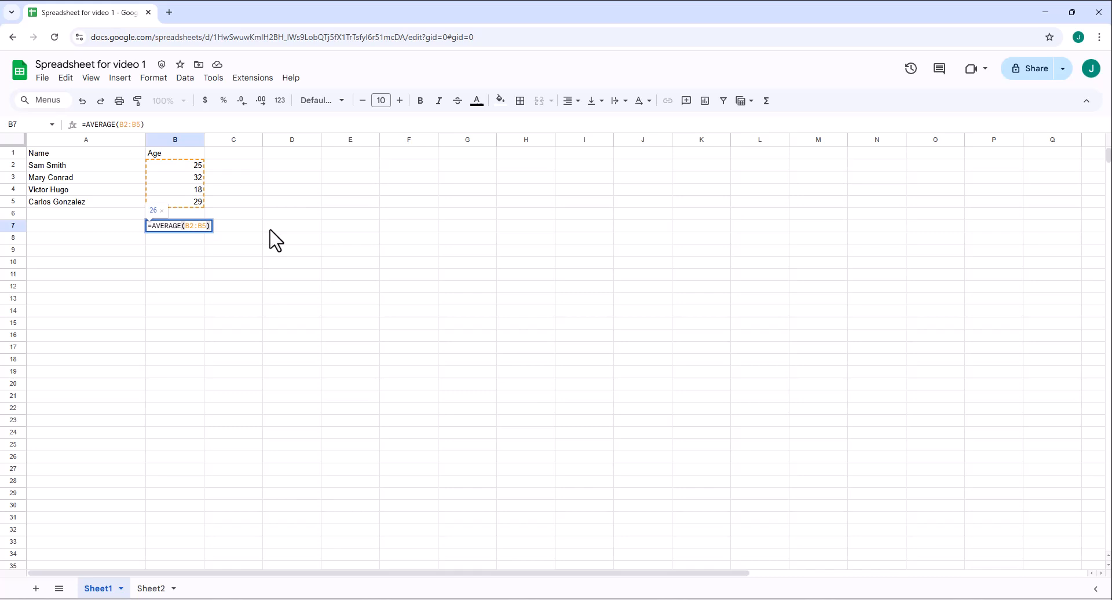
key(Return)
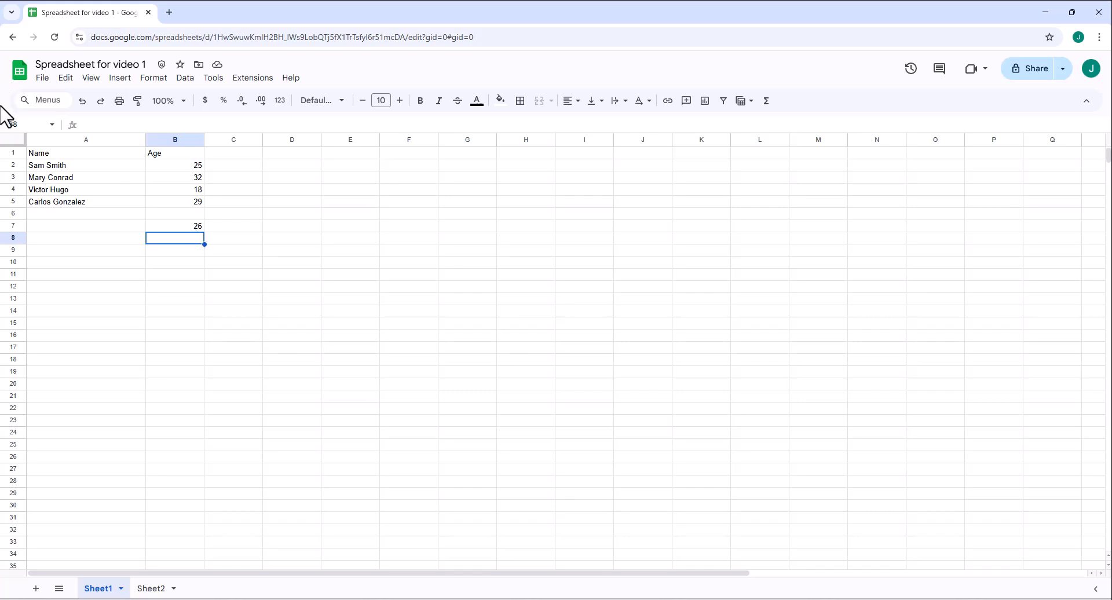
click(165, 225)
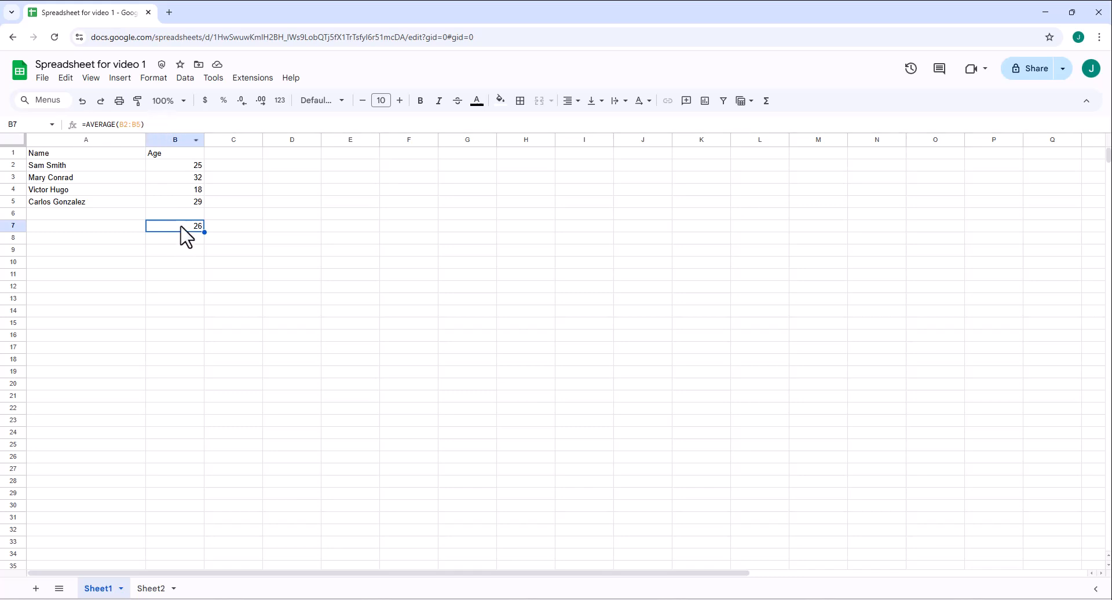
click(148, 124)
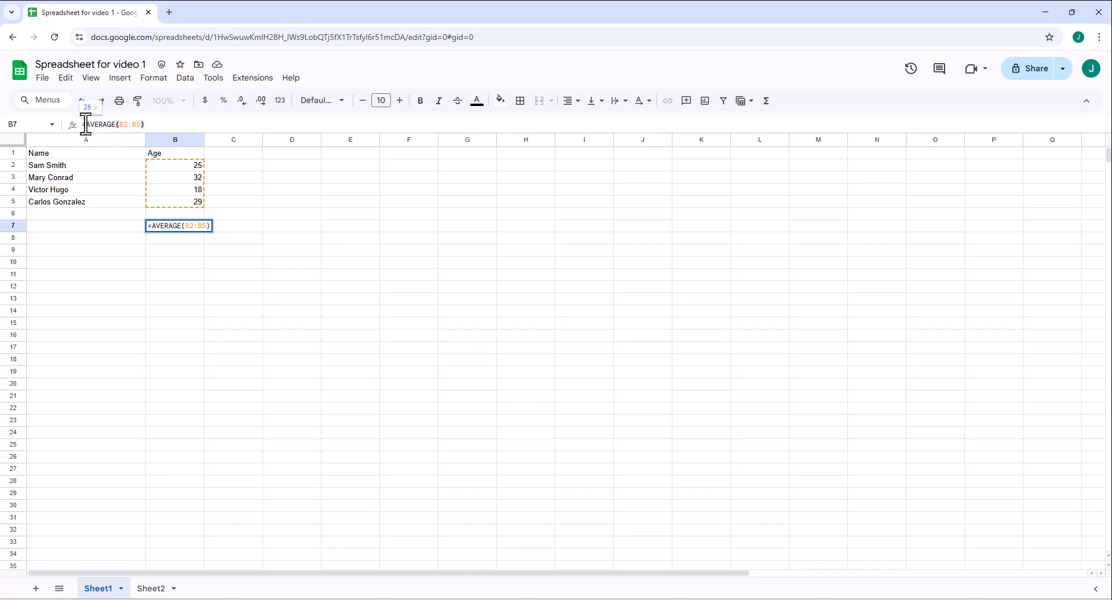
click(232, 298)
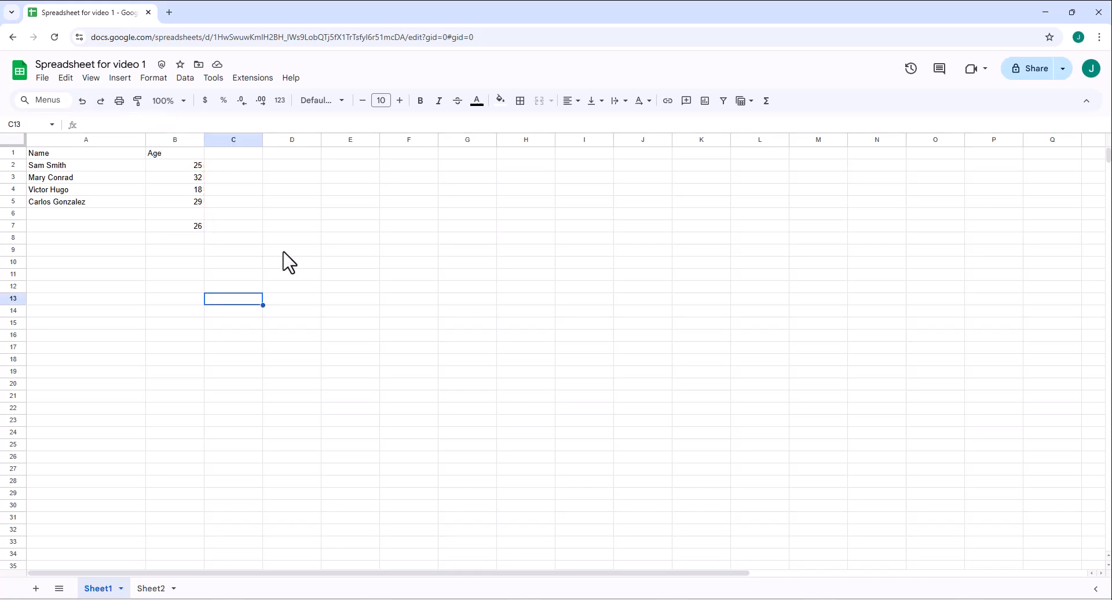